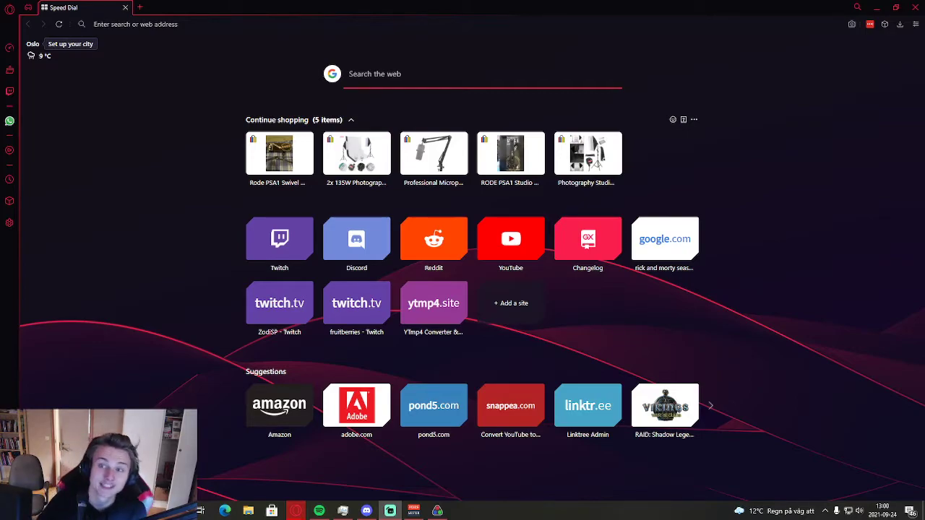
Go to livesplit.org and download LiveSplit 1.8.16 from the site's downloads page
key(alt+Tab)
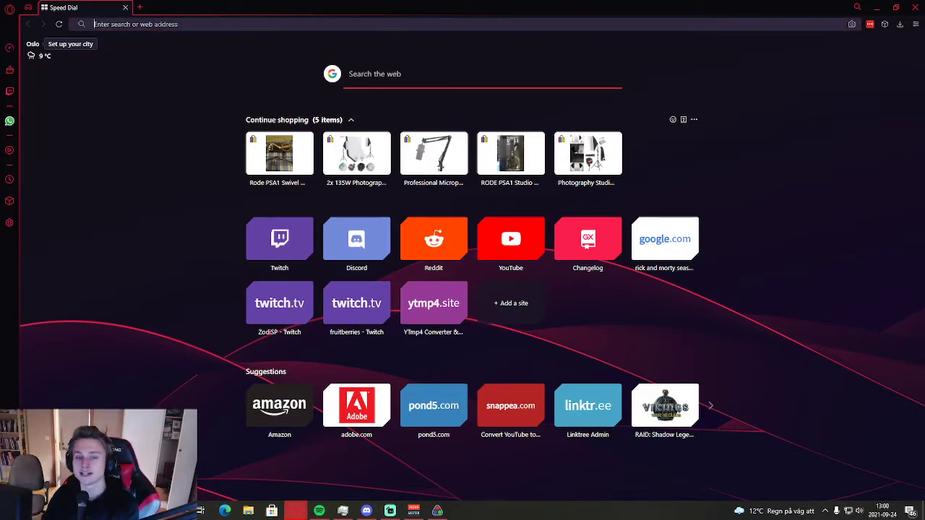
text(livespl)
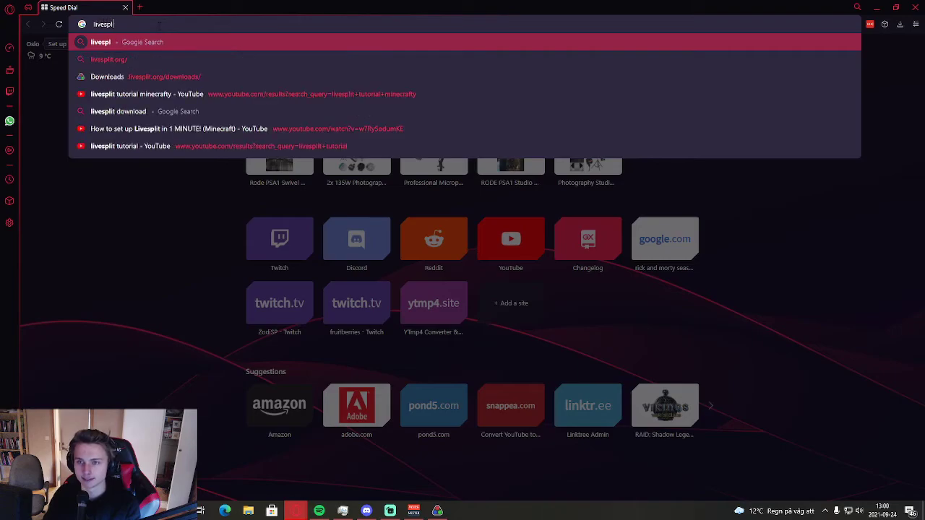
text(it.org)
key(Return)
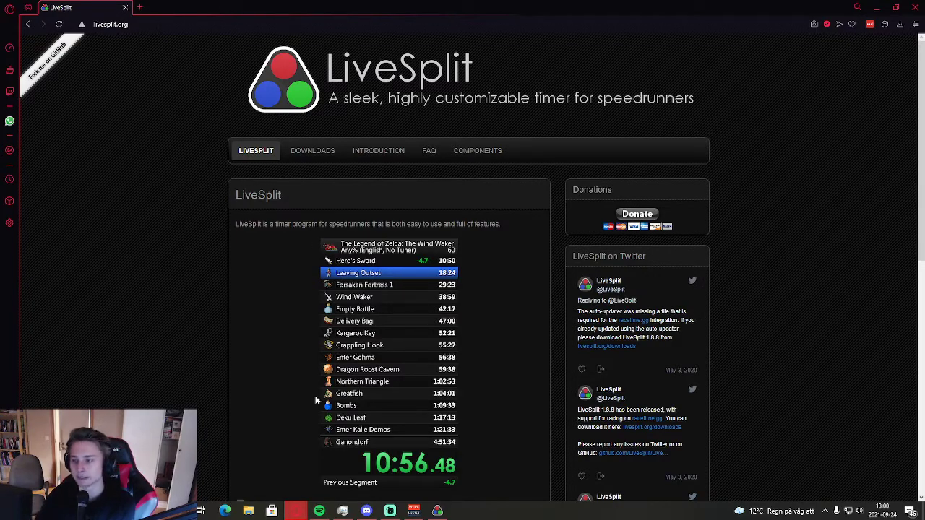
click(303, 154)
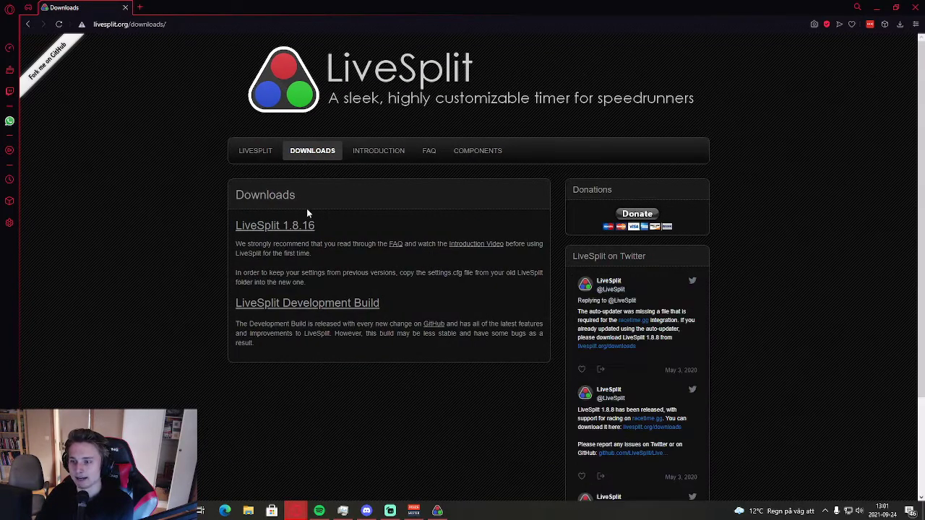
click(298, 227)
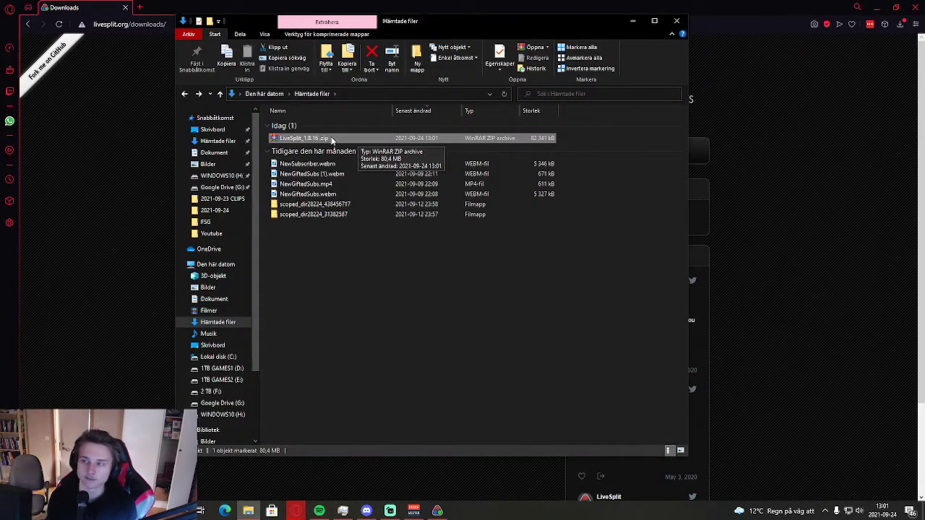
Extract the downloaded LiveSplit_1.8.16 zip archive into its own LiveSplit_1.8.16 folder
right_click(331, 138)
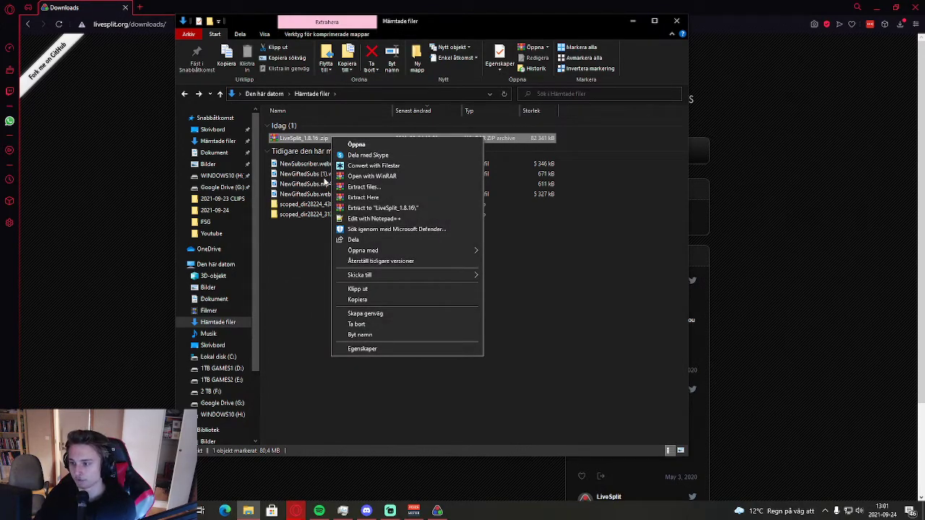
click(393, 209)
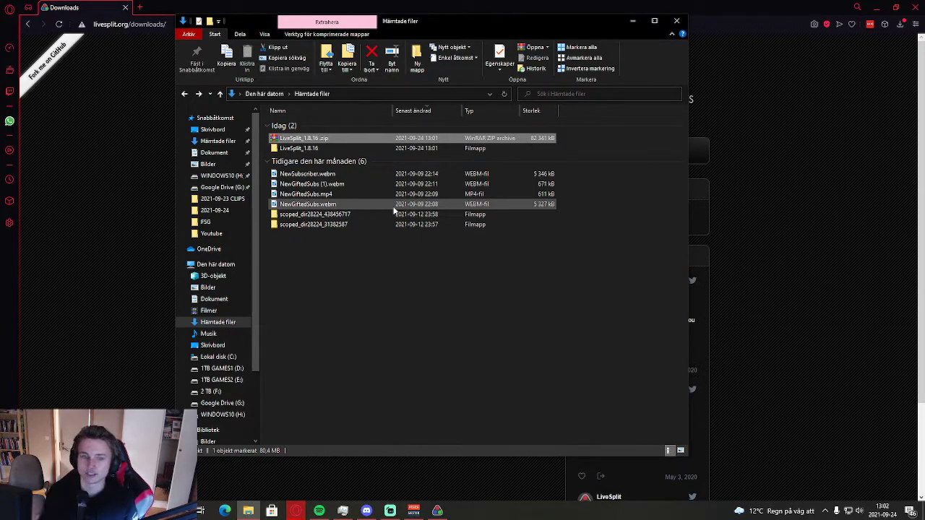
right_click(312, 142)
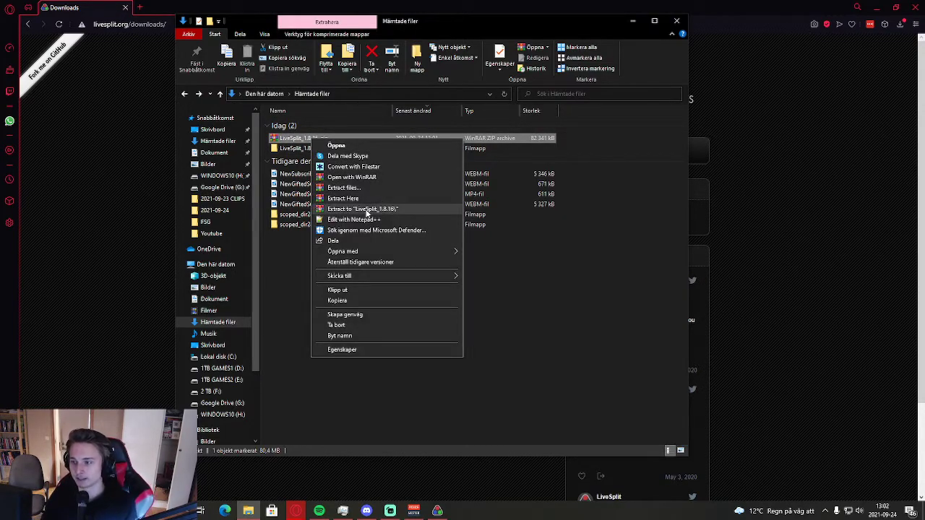
click(367, 210)
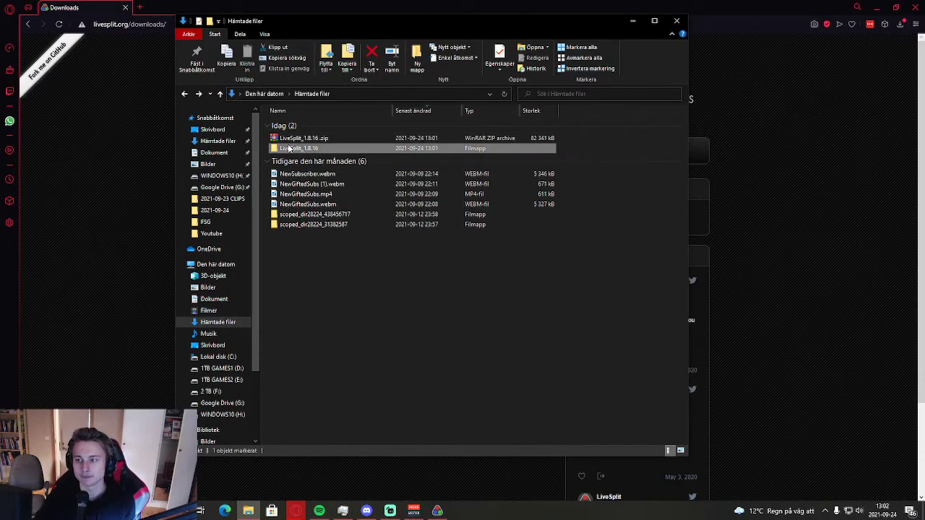
Open the extracted LiveSplit_1.8.16 folder and launch LiveSplit.exe
double_click(288, 148)
scroll(345, 265, down, 2)
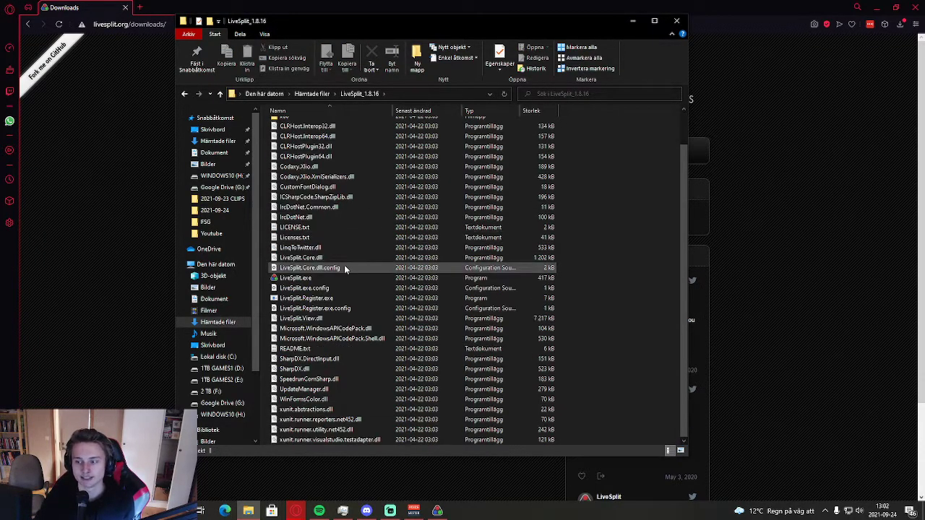
key(BackSpace)
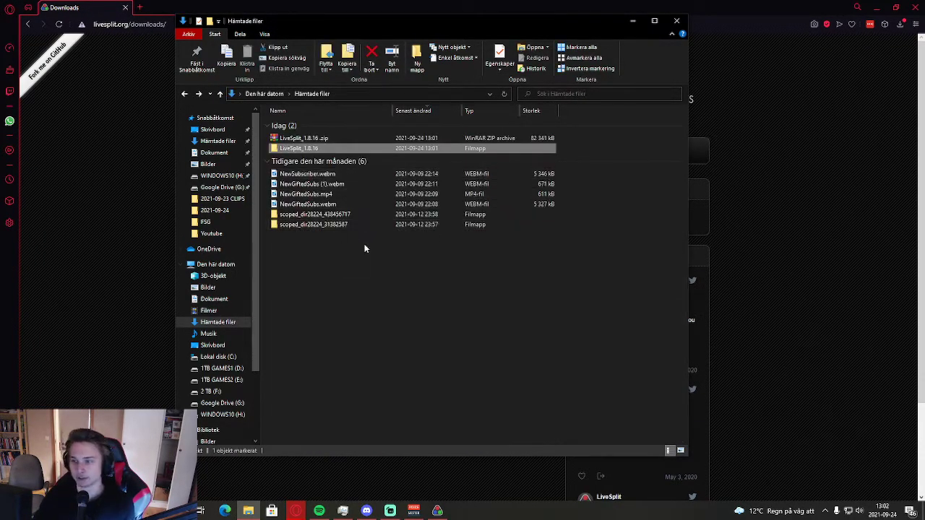
right_click(388, 275)
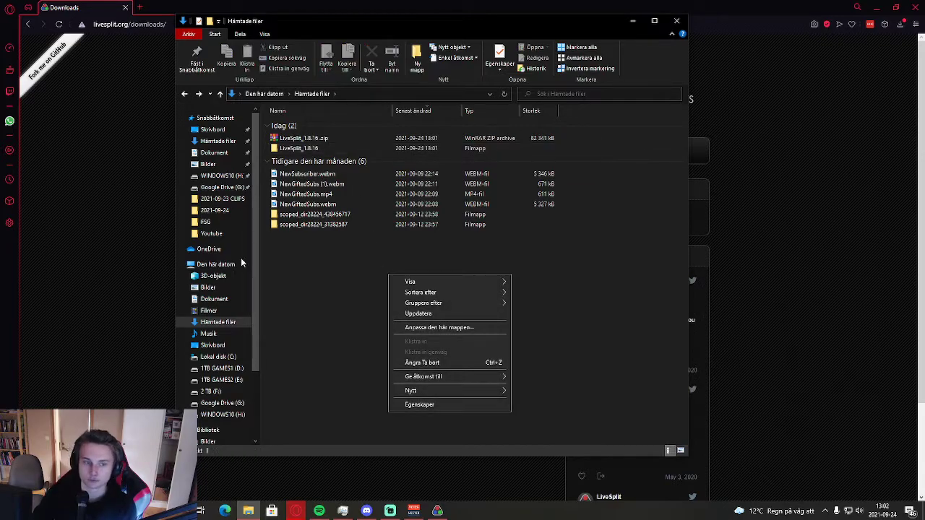
double_click(294, 153)
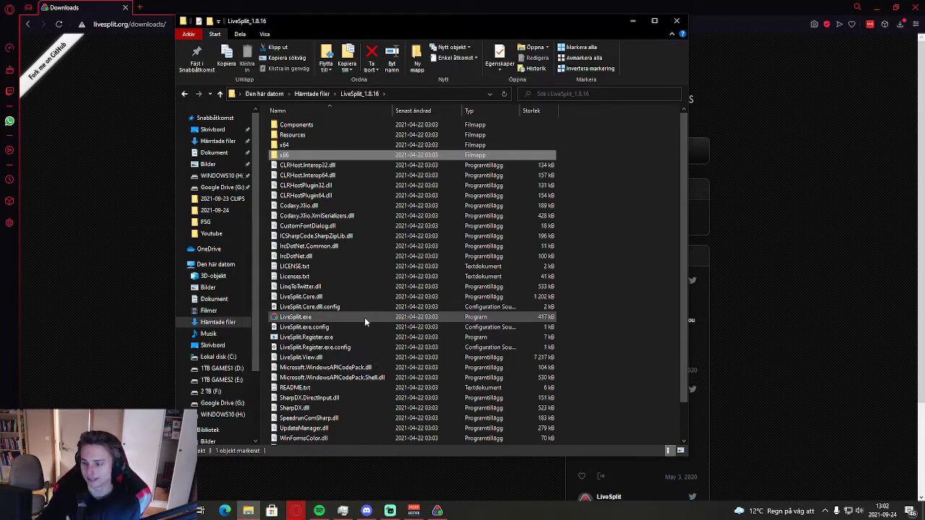
click(364, 321)
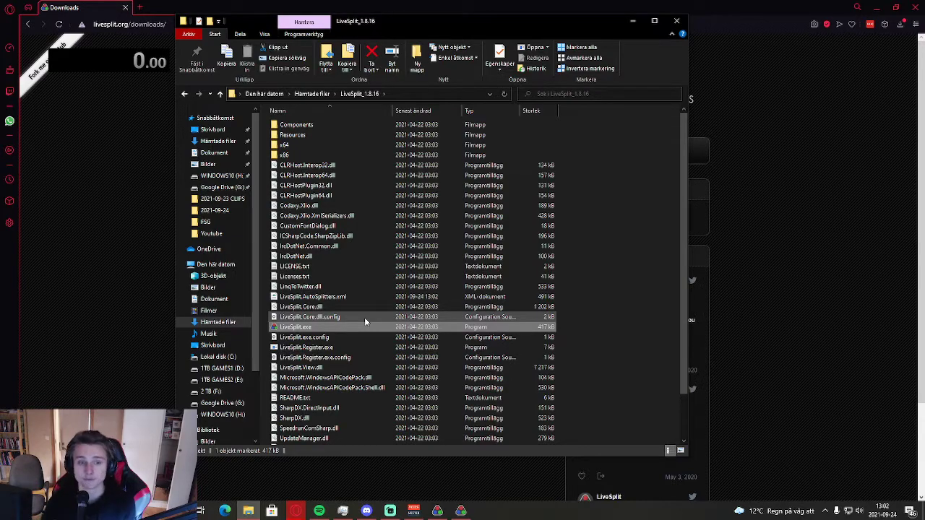
Set the timer's Start / Split hotkey to Pause in the settings, and test it by starting and resetting the timer
right_click(120, 61)
click(108, 57)
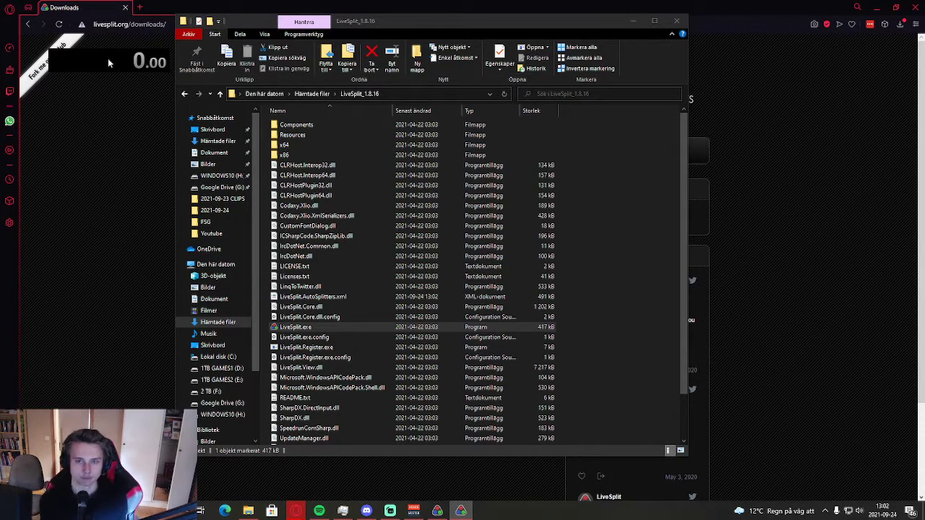
right_click(107, 58)
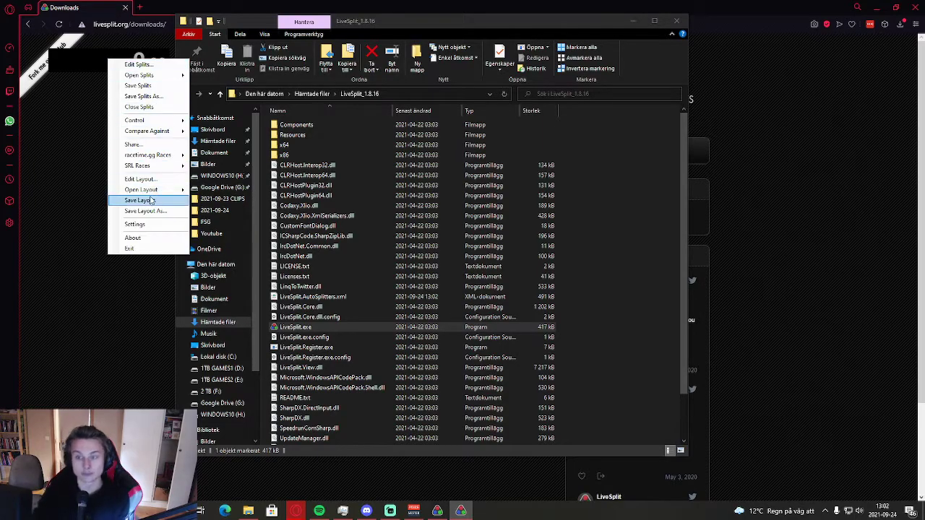
click(135, 224)
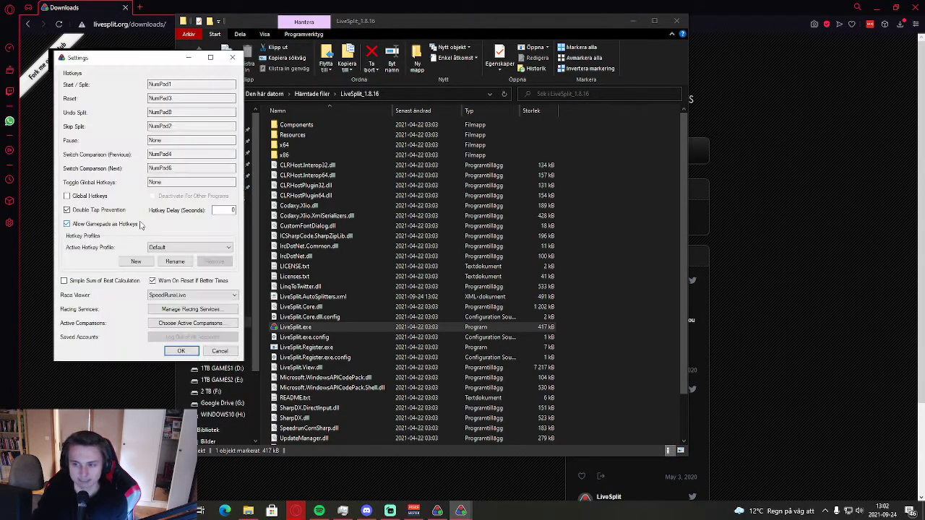
click(165, 84)
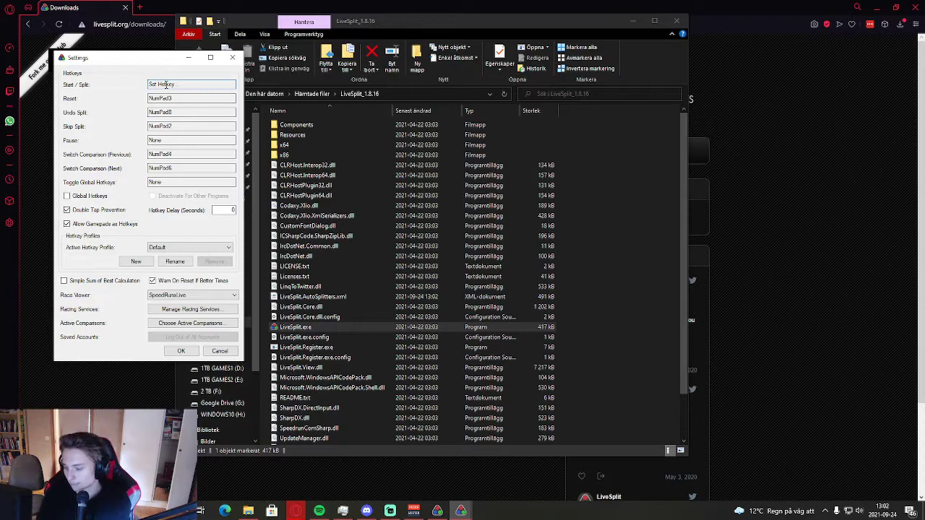
key(Pause)
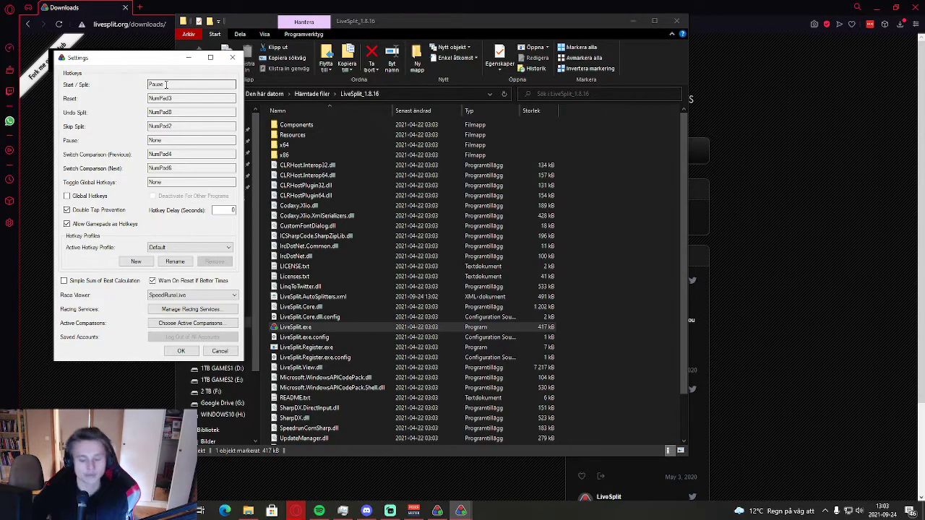
key(Return)
key(Pause)
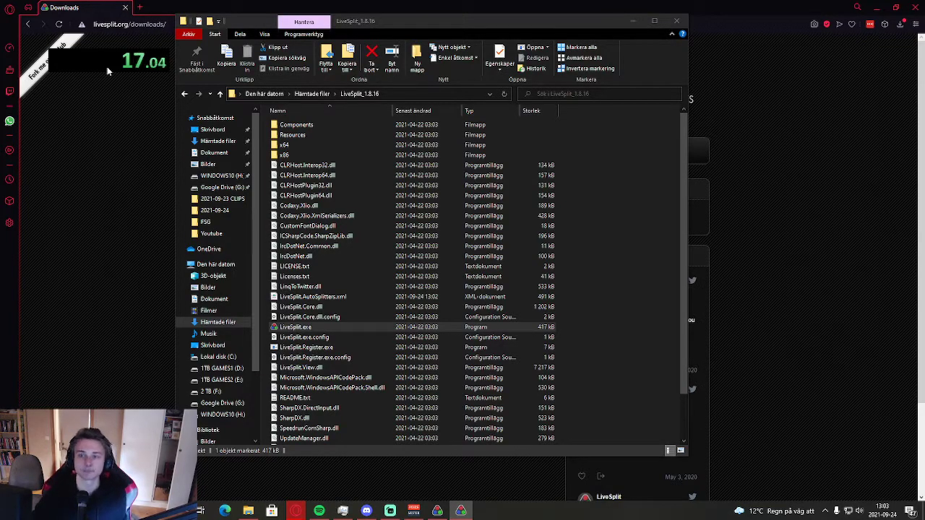
key(KP_3)
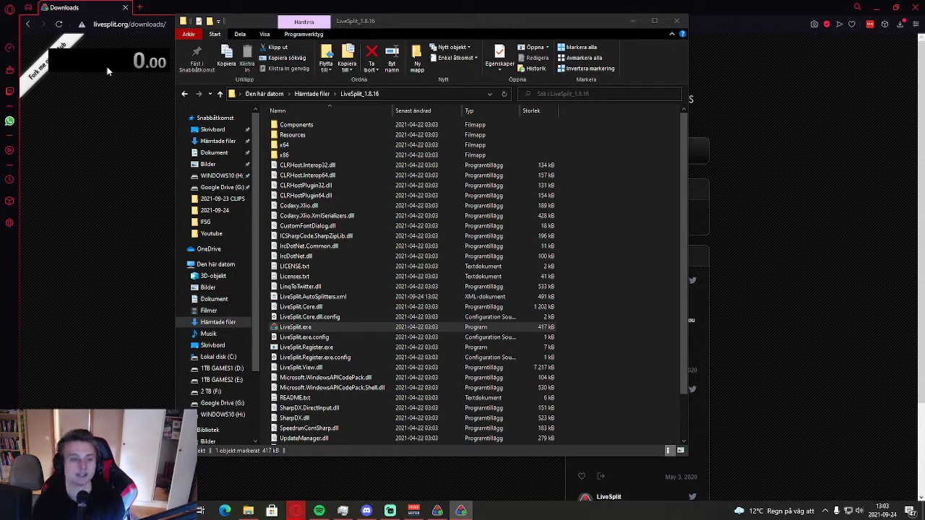
Open the layout editor for the LiveSplit timer
right_click(107, 70)
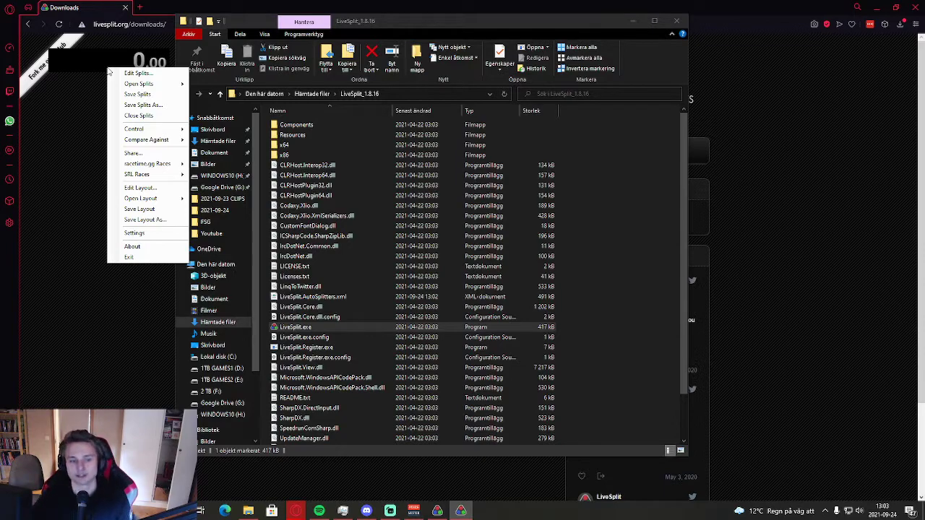
click(139, 189)
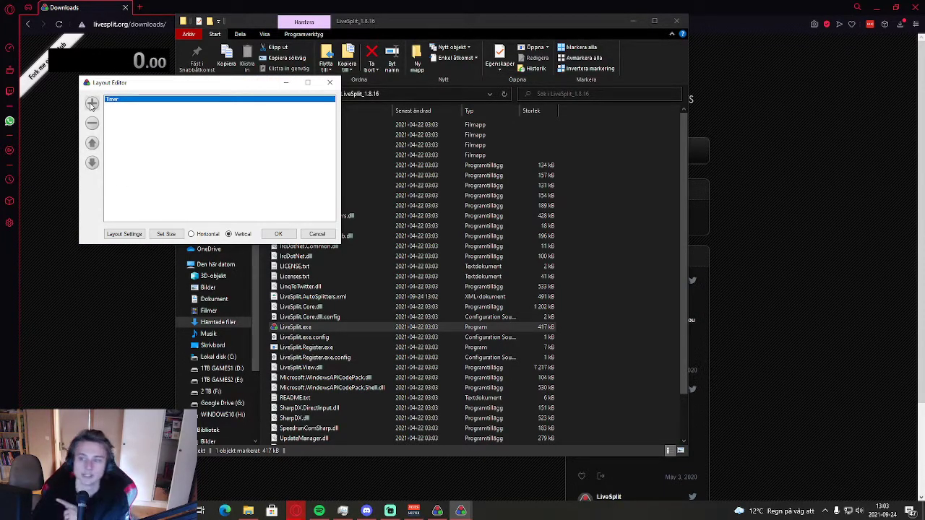
click(92, 104)
mouse_move(139, 106)
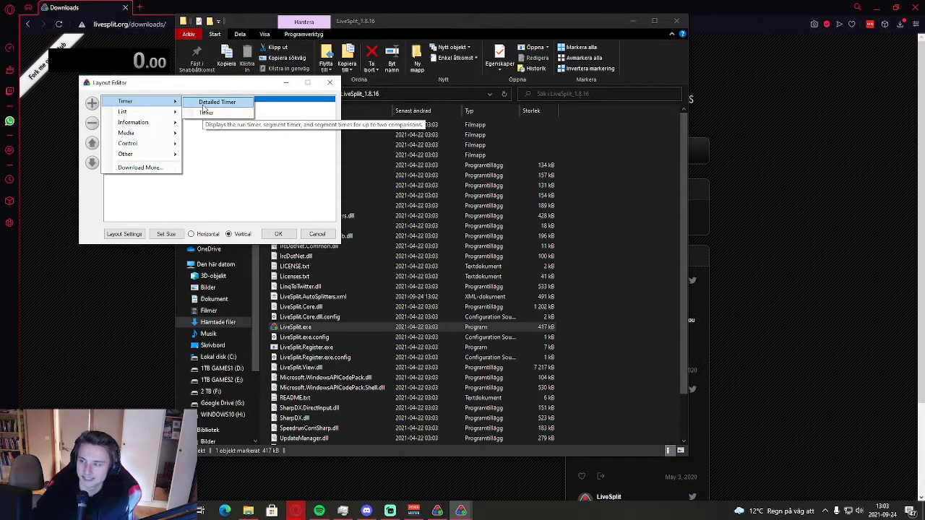
click(205, 108)
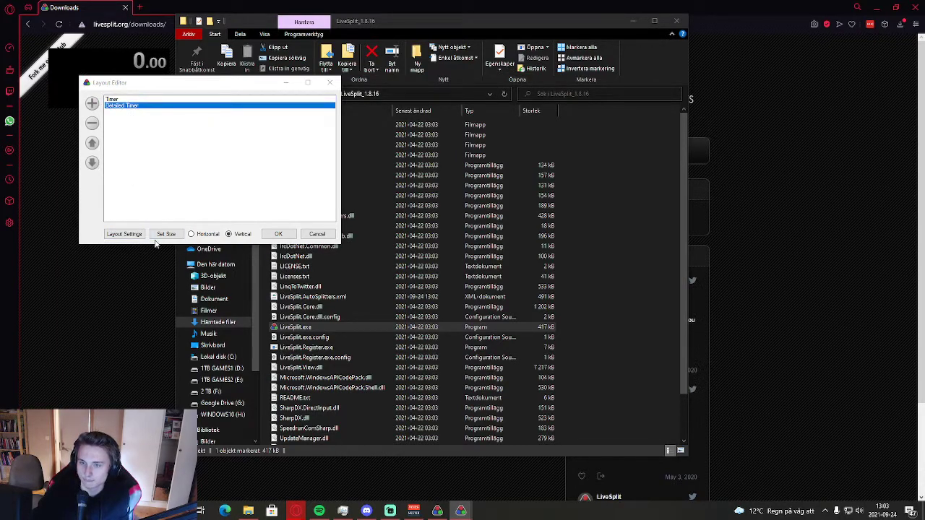
click(92, 123)
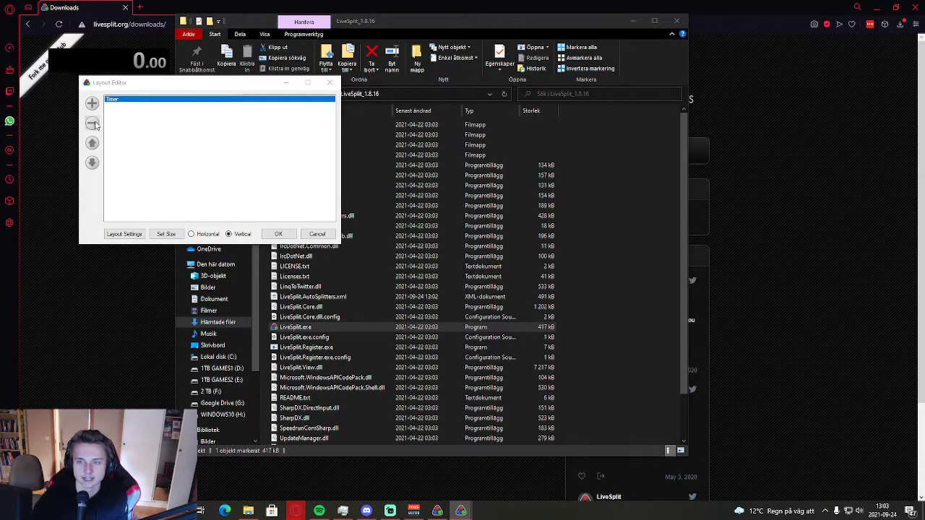
Add a second plain Timer component to the layout
click(92, 103)
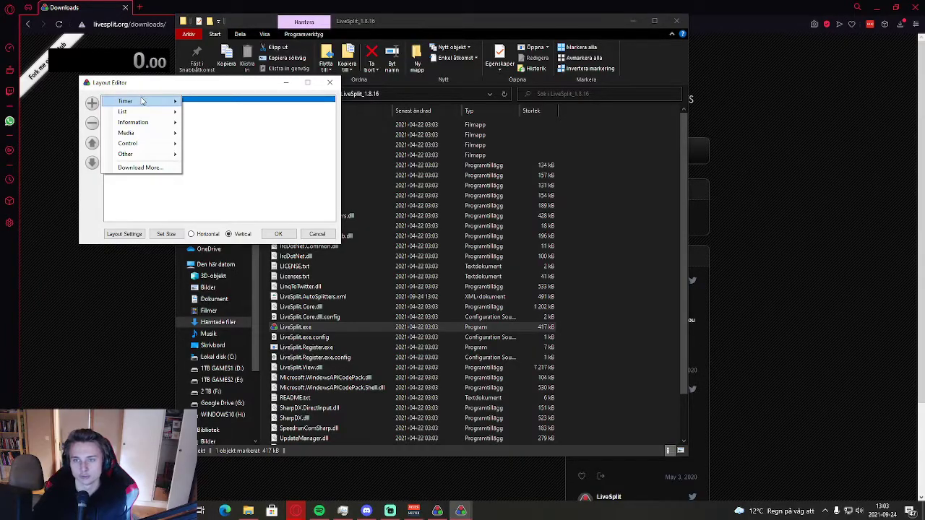
mouse_move(167, 102)
click(230, 113)
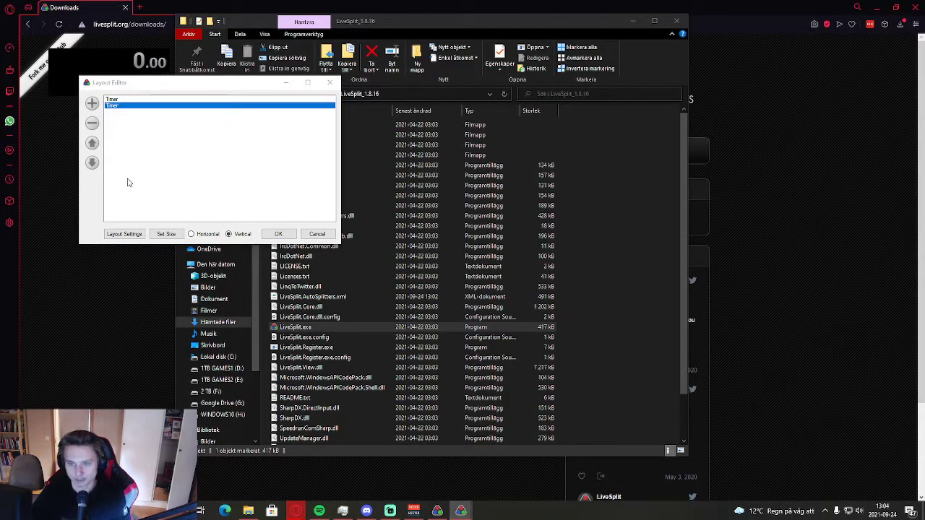
Set the second Timer's timing method to Game Time in the layout settings, and move the timer window over the file browser
click(116, 105)
click(121, 239)
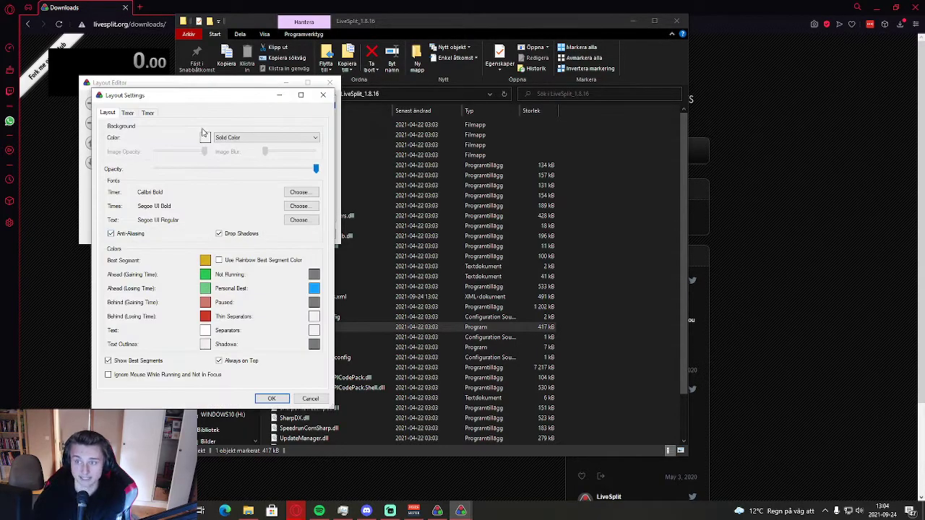
click(150, 114)
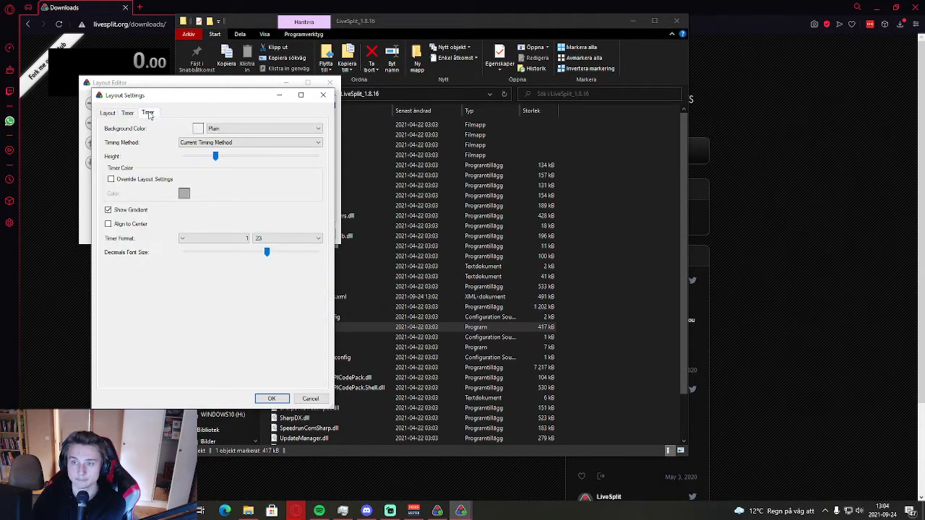
click(195, 143)
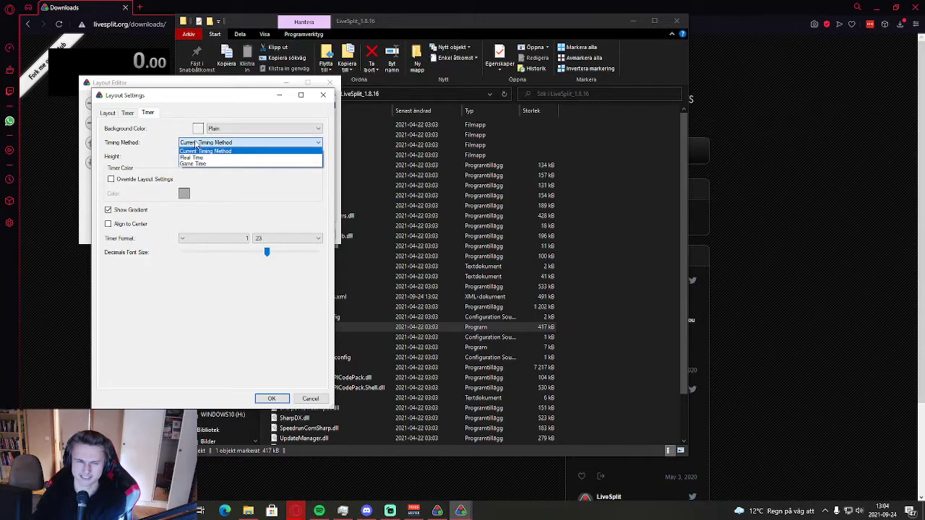
click(193, 164)
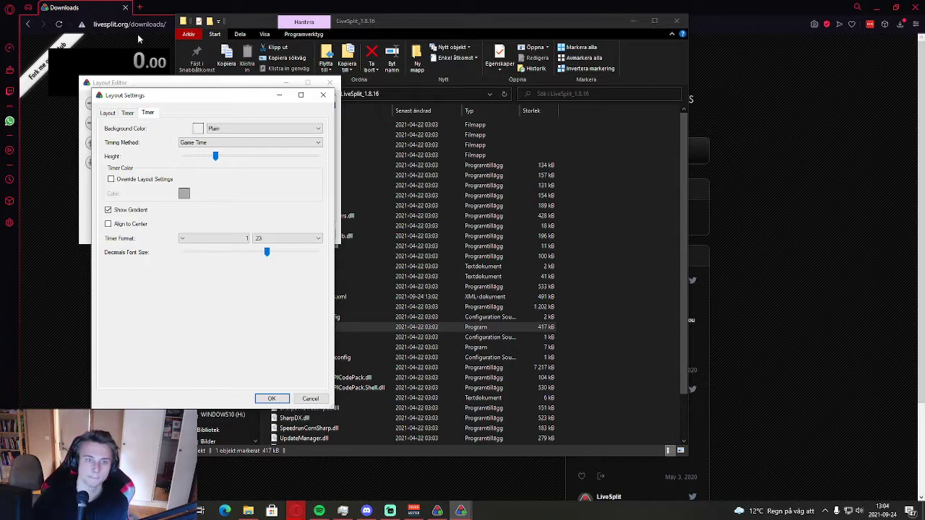
click(268, 397)
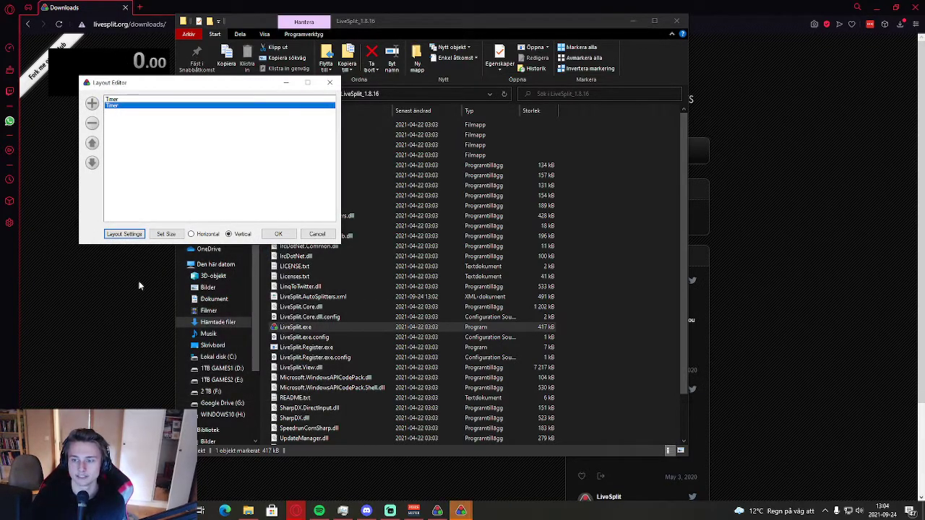
click(279, 234)
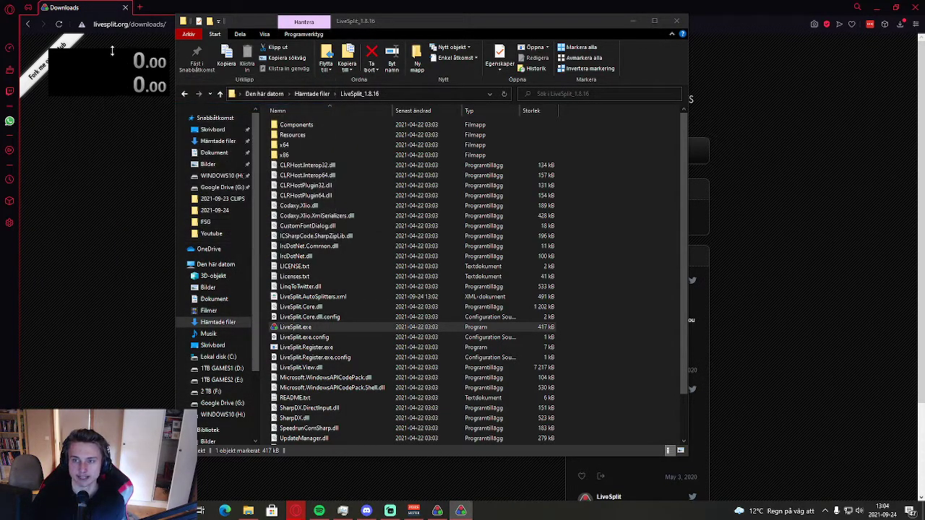
drag(129, 73, 226, 186)
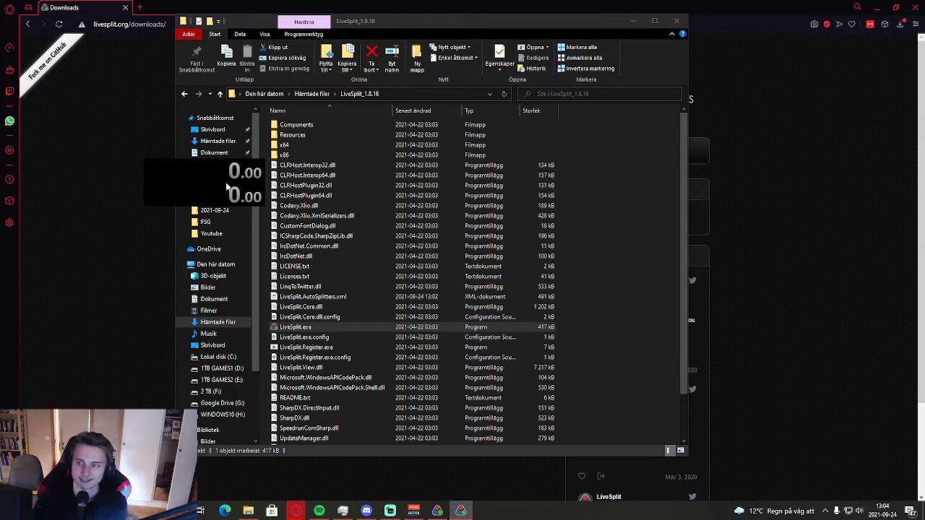
right_click(226, 186)
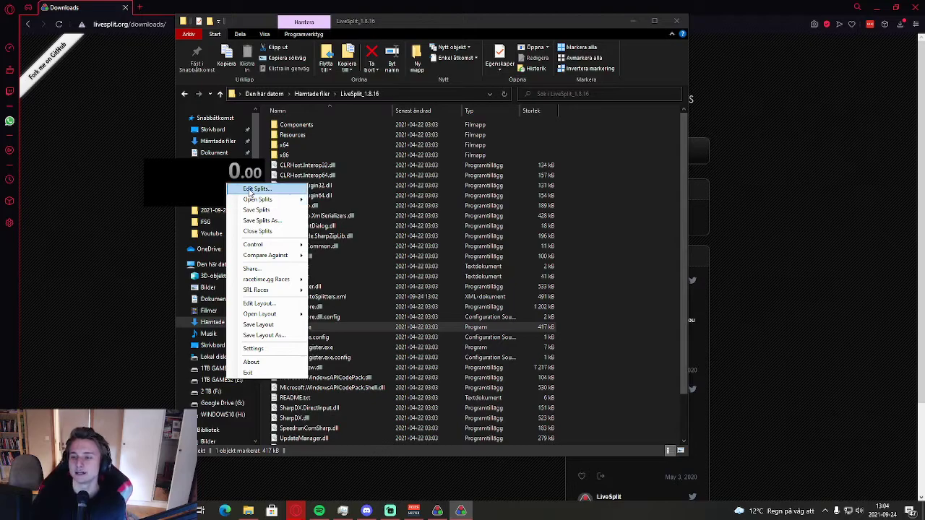
click(250, 189)
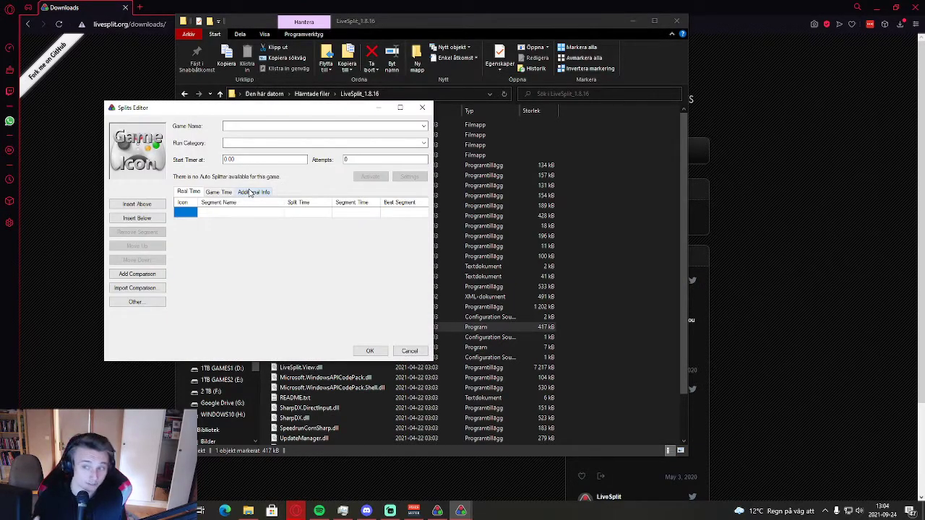
click(253, 127)
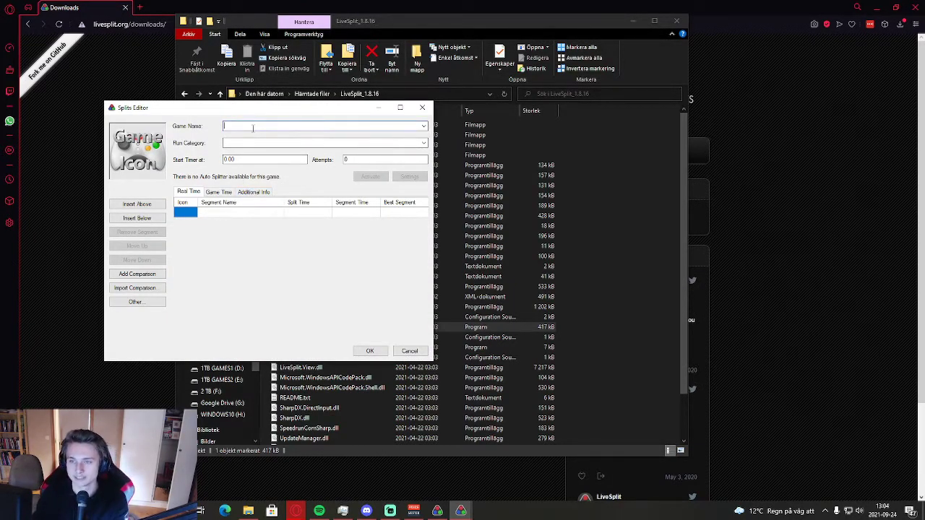
click(422, 108)
Open the splits editor and set the game name to Minecraft: Java Edition
right_click(220, 186)
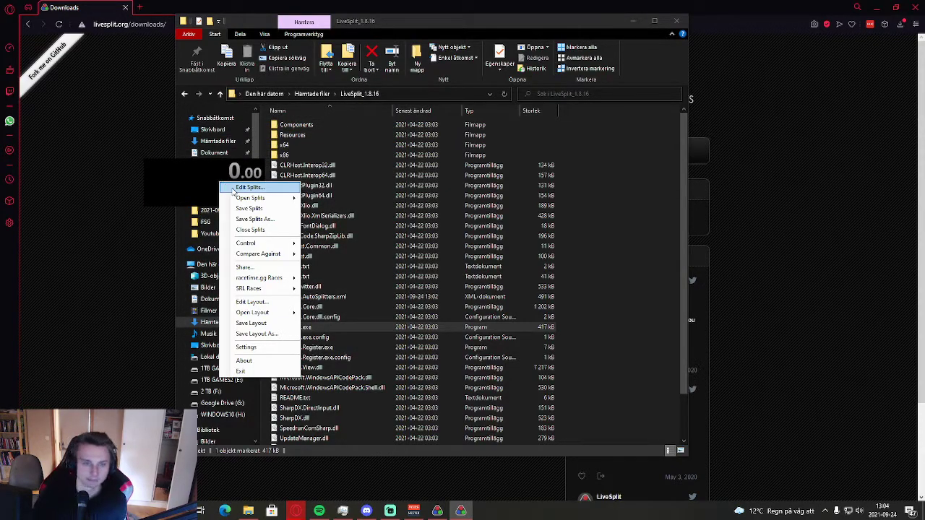
click(230, 188)
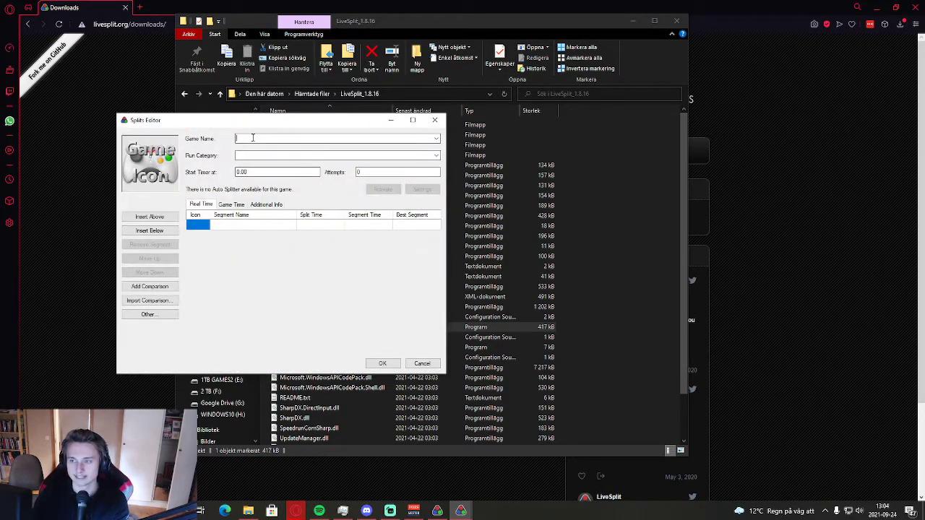
text(m)
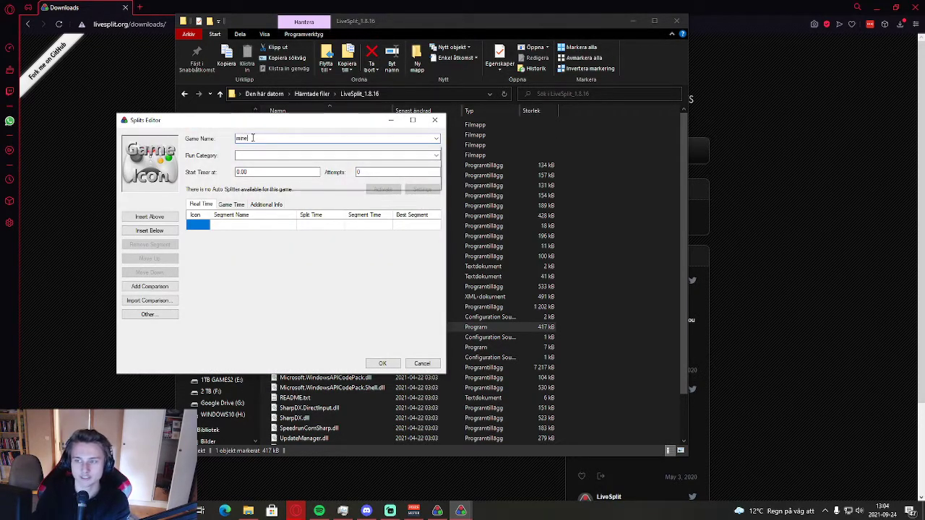
text(inecraft )
text(hava)
key(BackSpace)
click(280, 152)
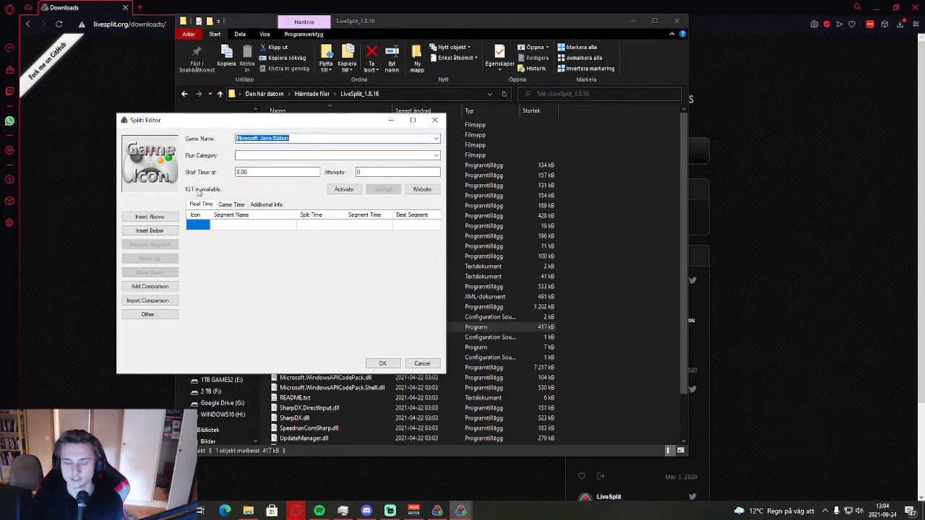
Activate the in-game time (IGT) component for Minecraft, and accept its settings with Enable autosplitter (+1.12) ticked
click(343, 191)
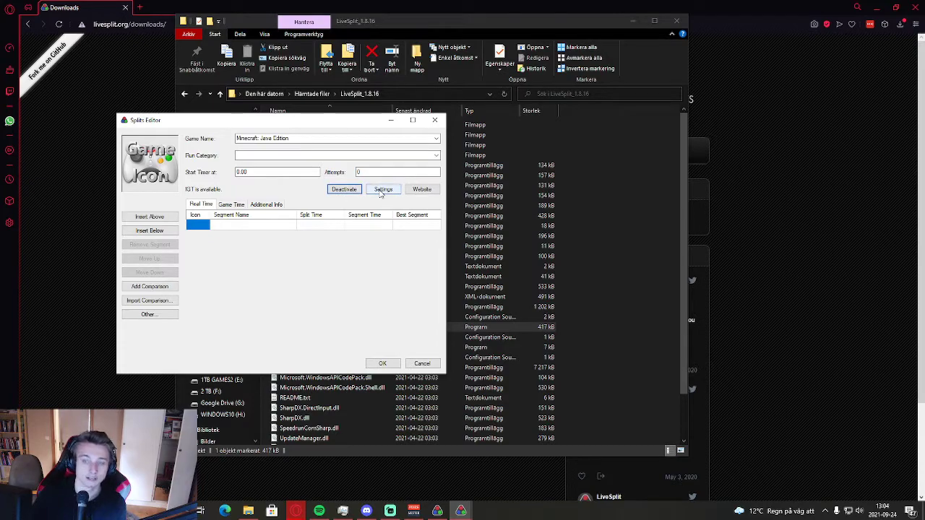
click(381, 191)
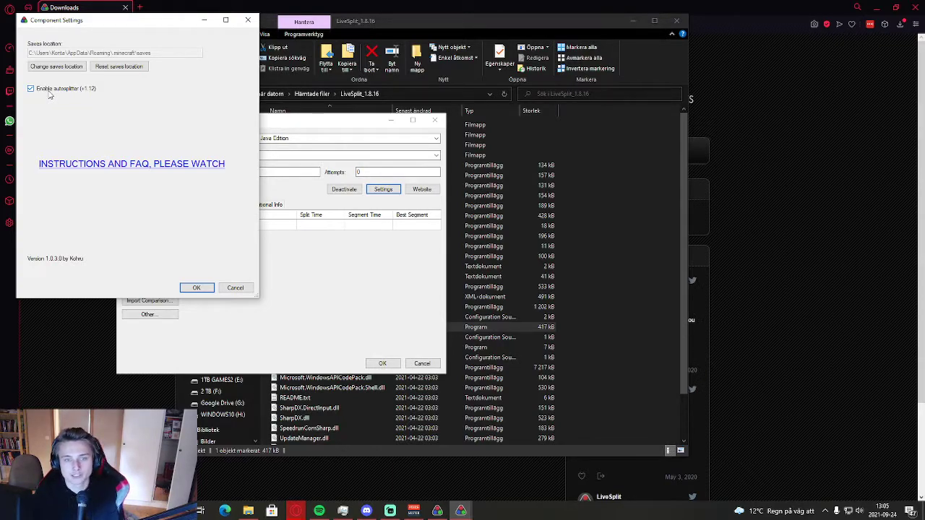
click(193, 287)
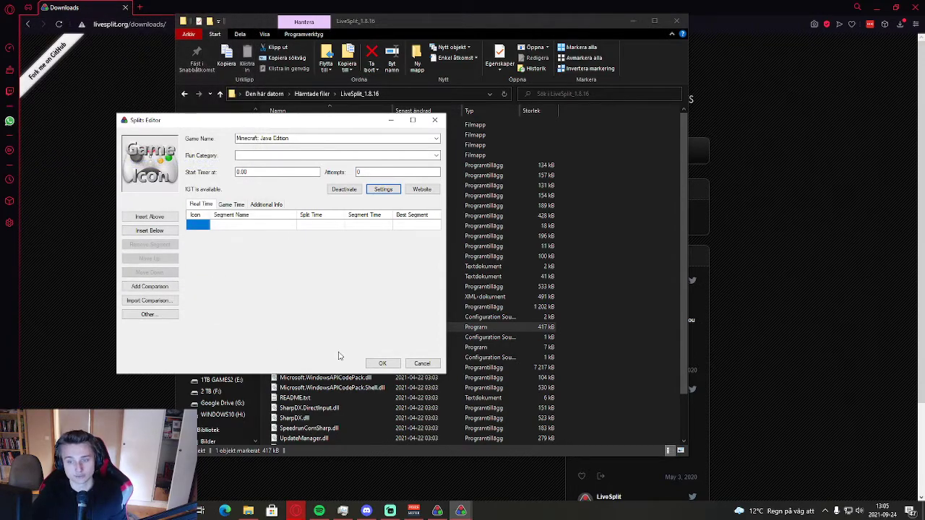
Search Windows for minecraft and launch the game
key(super)
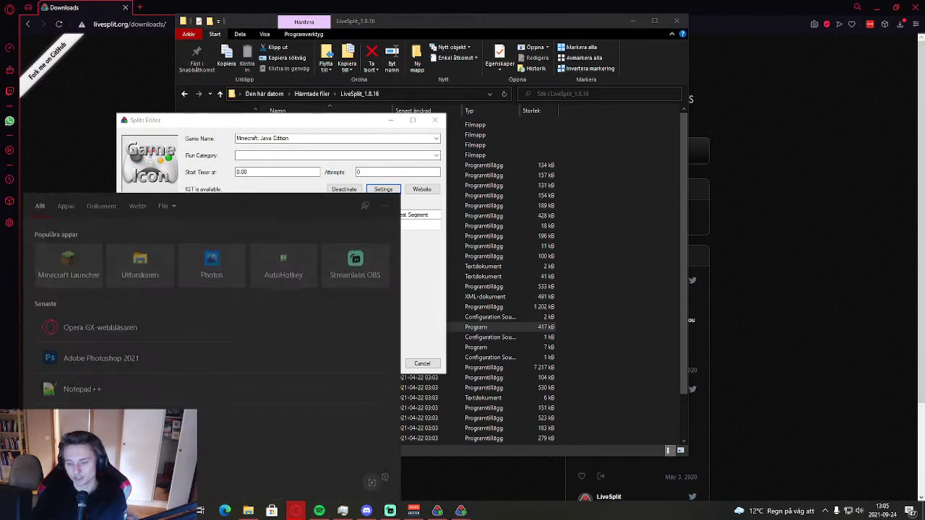
text(minecraft)
key(Return)
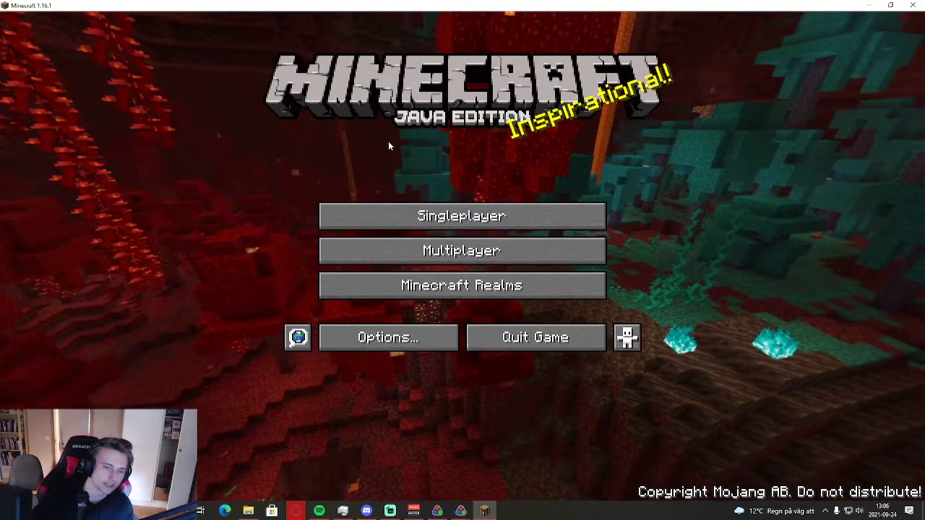
Create a new singleplayer survival world in Minecraft with the default options
click(461, 216)
click(539, 437)
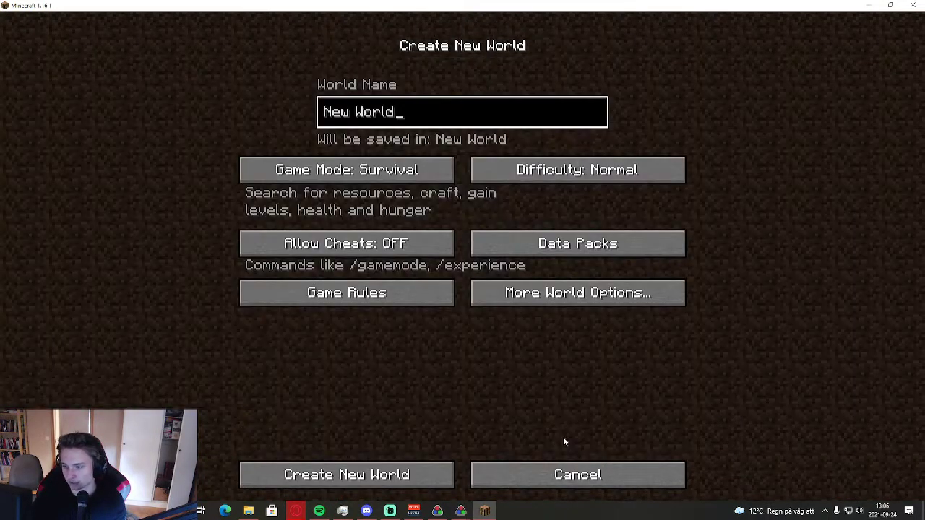
click(383, 479)
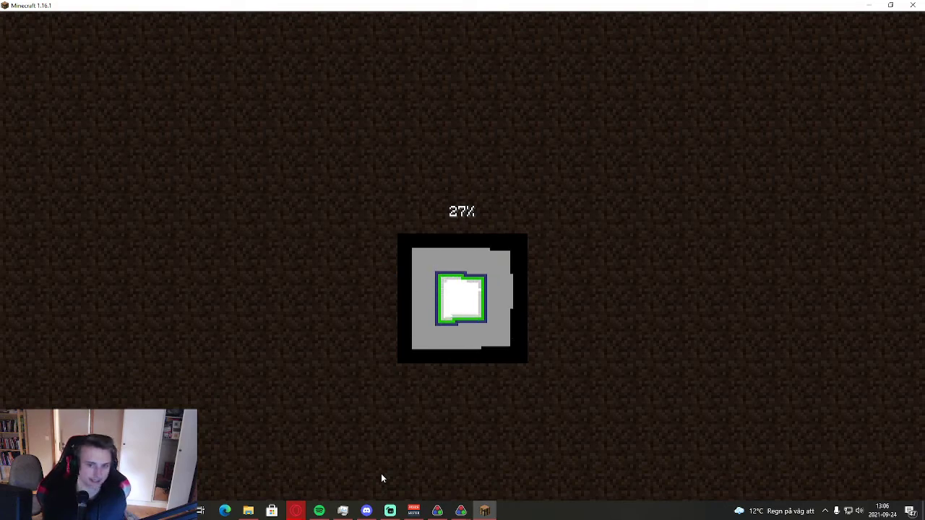
Switch back to LiveSplit and accept the changes in the splits editor
mouse_move(461, 511)
click(450, 479)
click(382, 362)
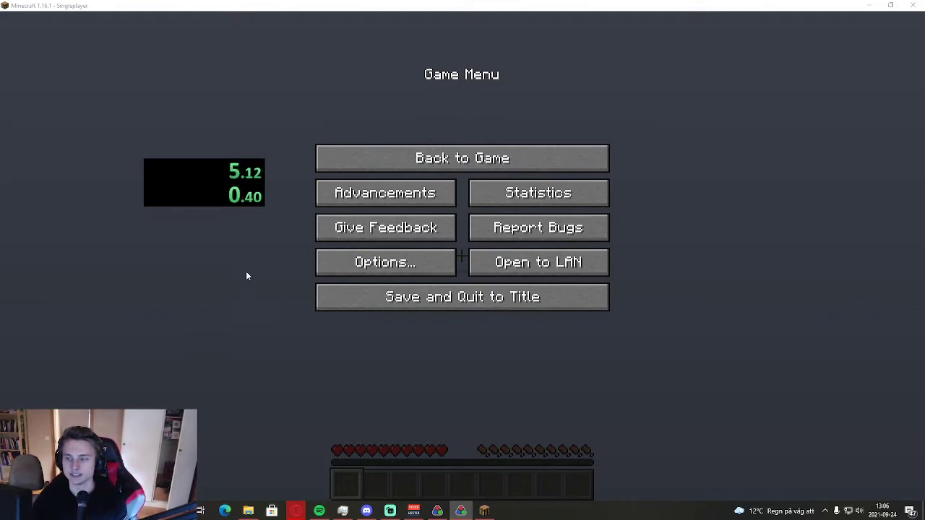
Resume and pause the Minecraft world several times, changing the camera perspective, to check how the real-time and game-time timers run
key(Escape)
key(Escape)
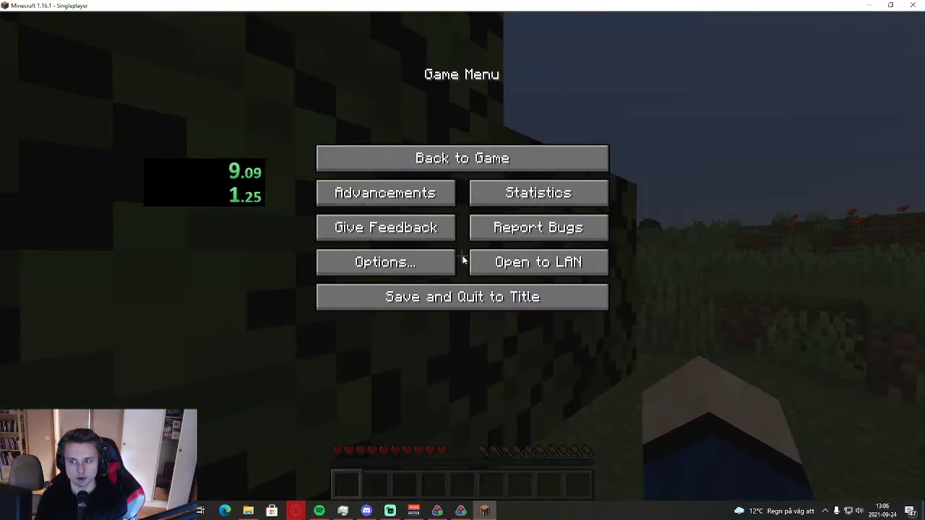
key(Escape)
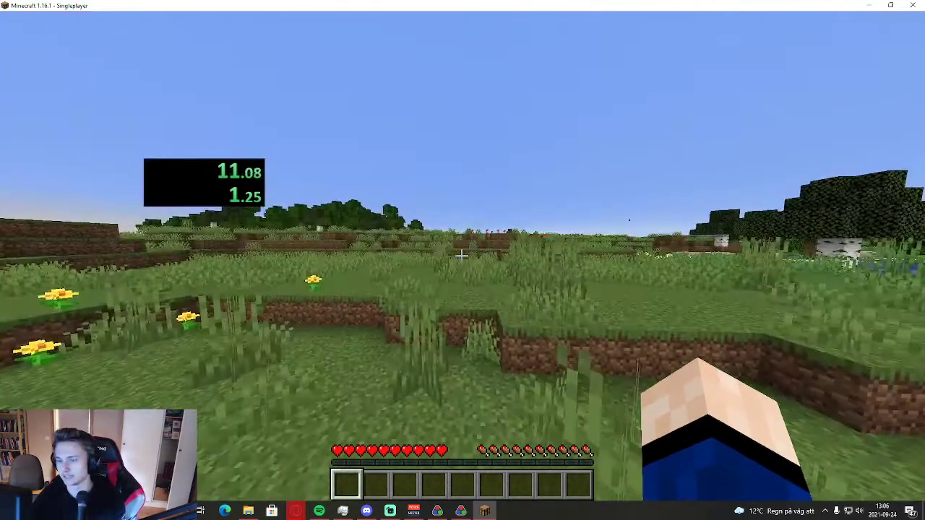
key(F5)
key(Escape)
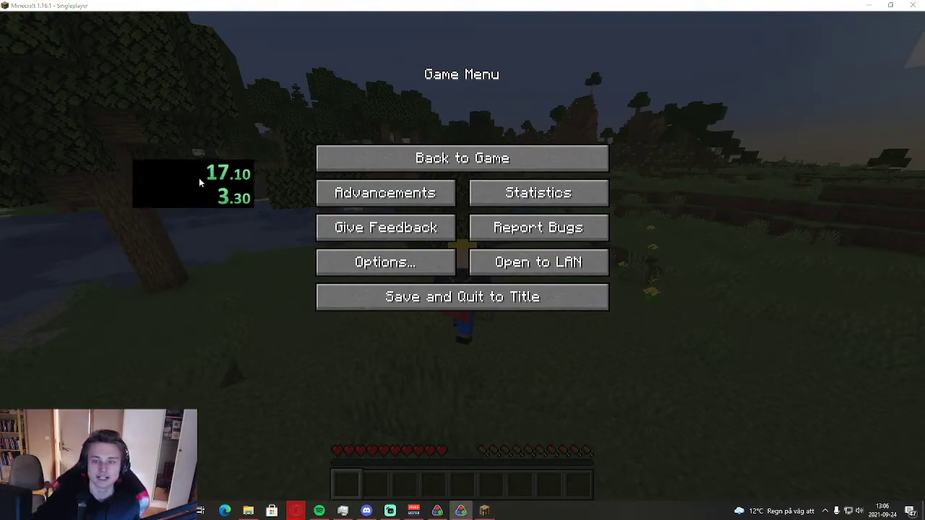
Move the black timer to the upper-left corner of the game view and place the cyan timer just below it
drag(197, 175, 91, 33)
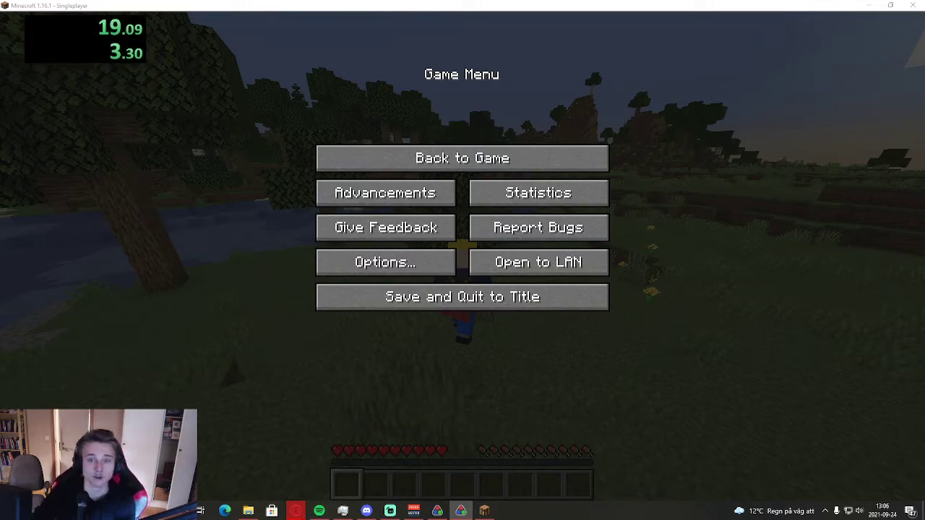
drag(0, 275, 76, 100)
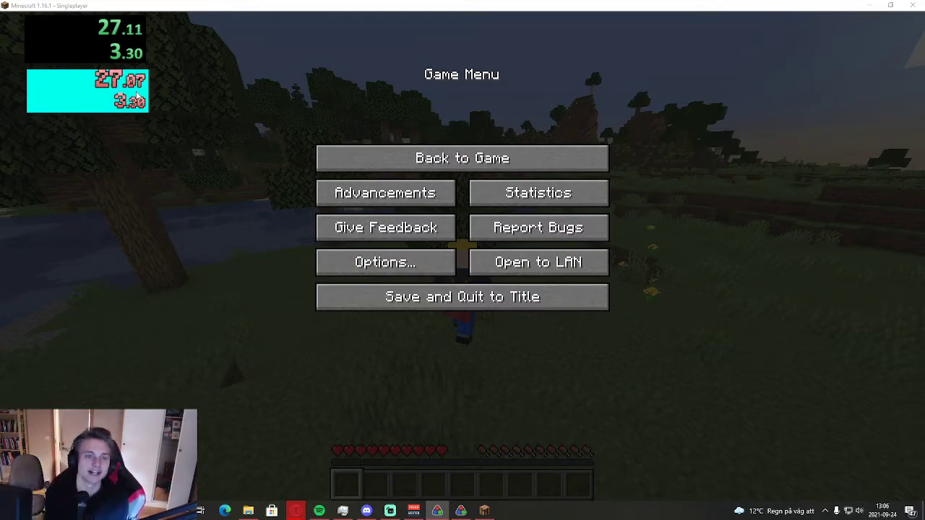
drag(137, 98, 166, 96)
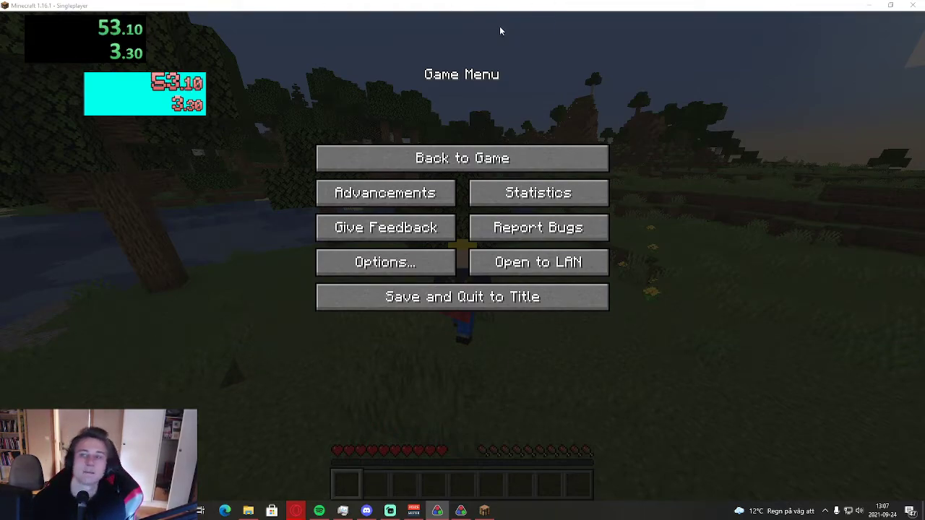
Reduce the Game Time timer's height and decimals font size in the black timer's layout settings, and accept the layout
right_click(124, 33)
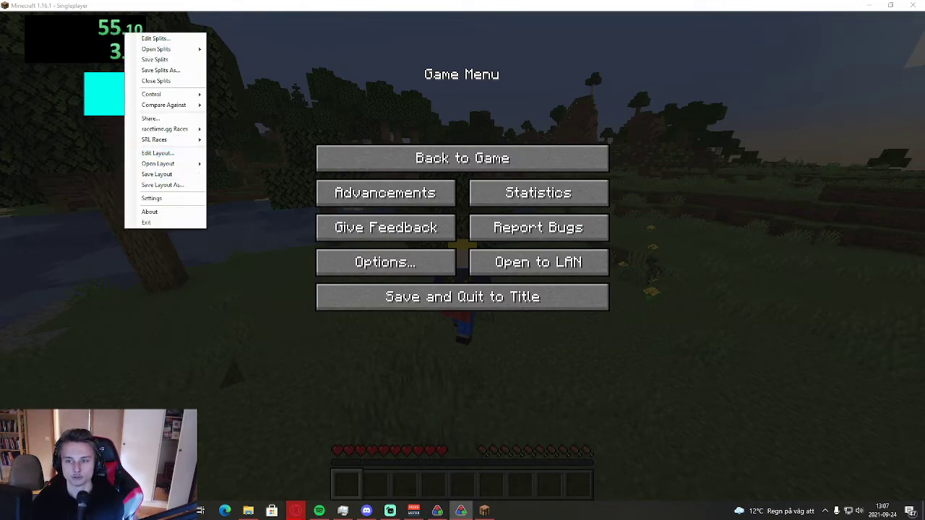
click(159, 155)
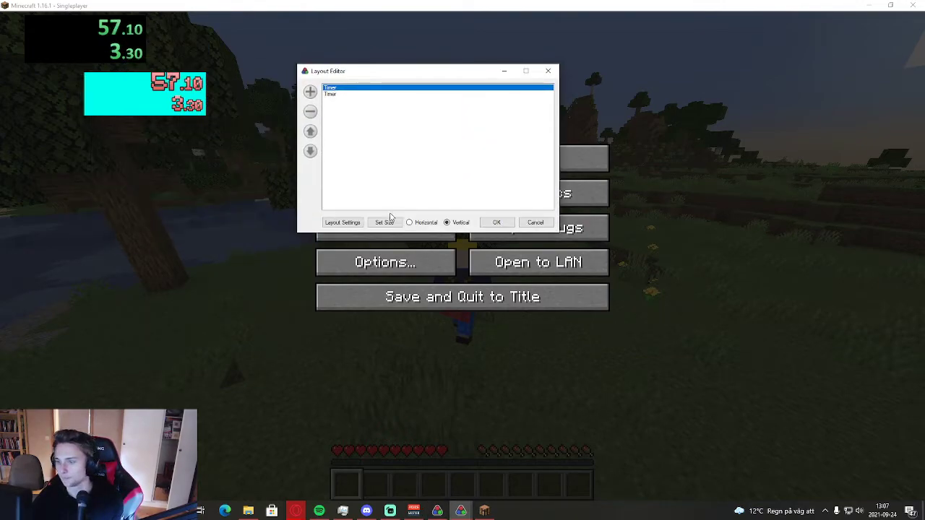
click(342, 221)
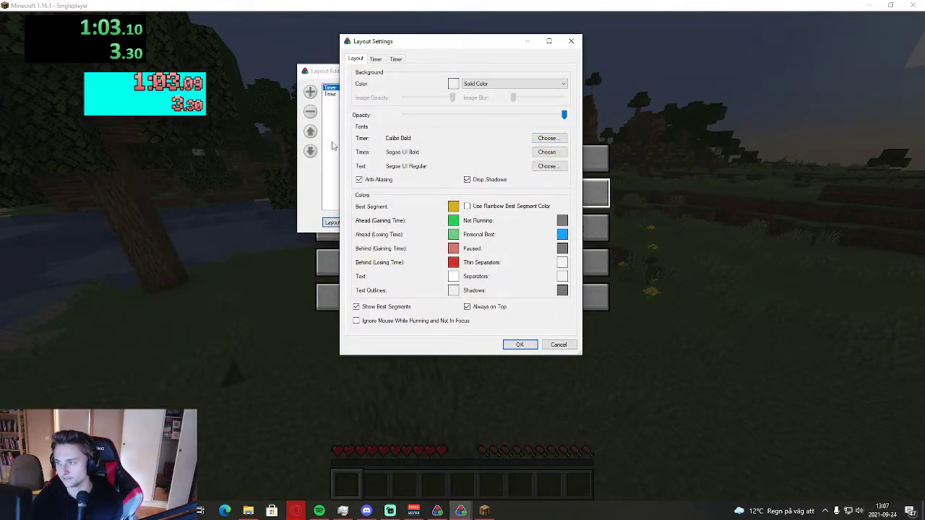
click(376, 59)
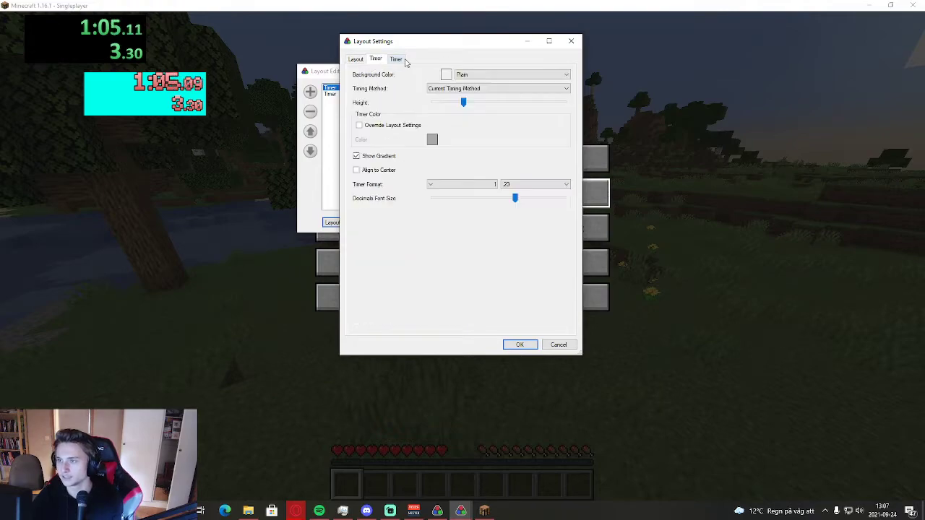
click(395, 58)
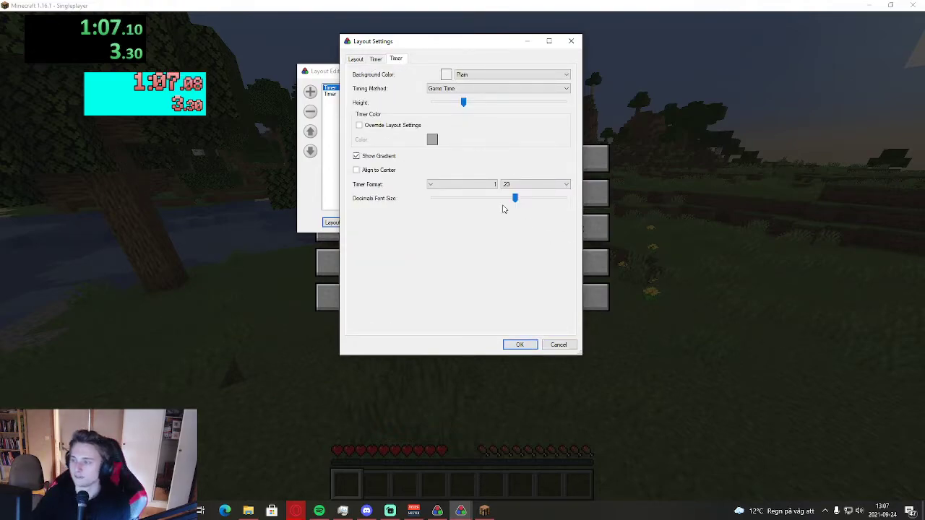
drag(510, 201, 503, 203)
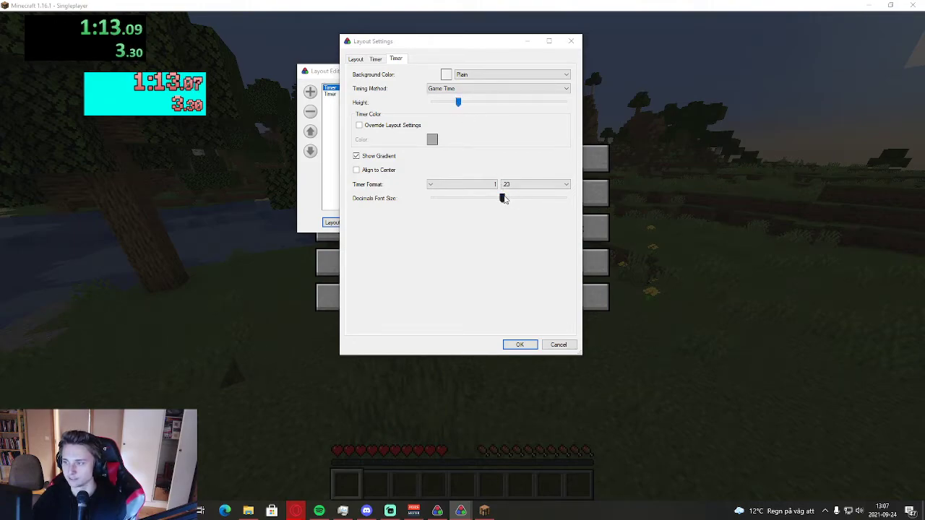
drag(504, 199, 508, 200)
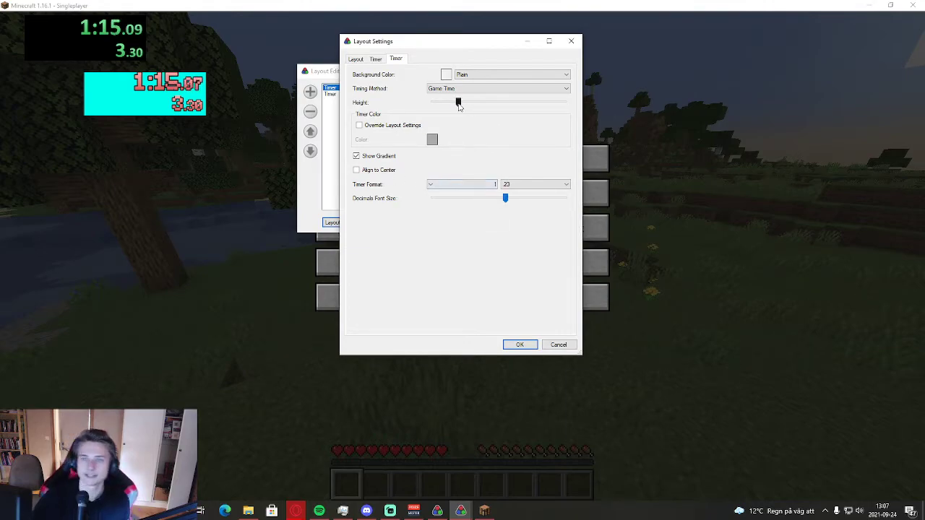
click(514, 345)
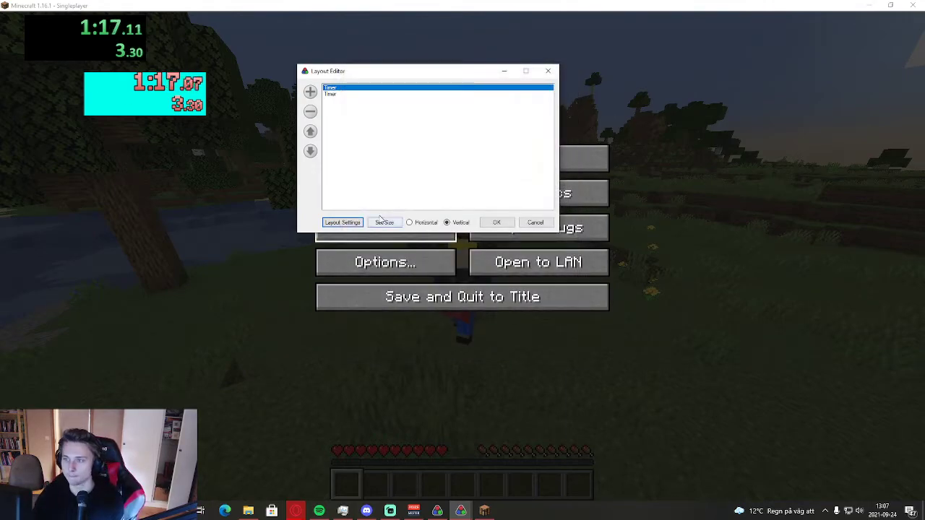
click(496, 221)
Save the black timer's layout in the Documents folder as Livesplit.lsl
right_click(96, 43)
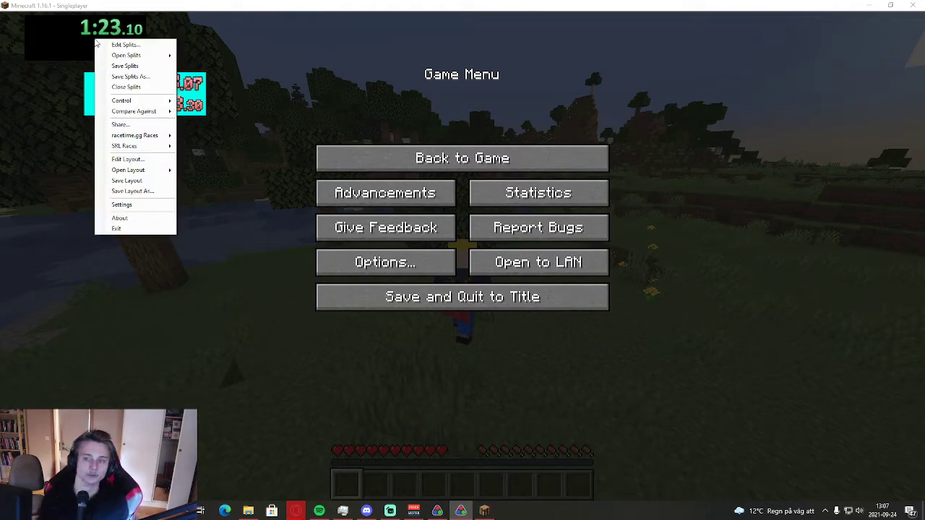
click(147, 183)
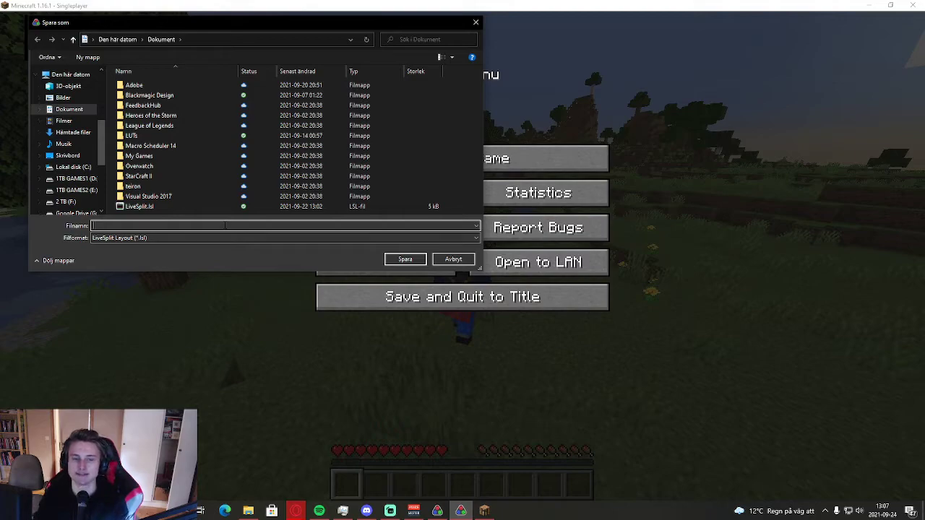
text(Livesplit)
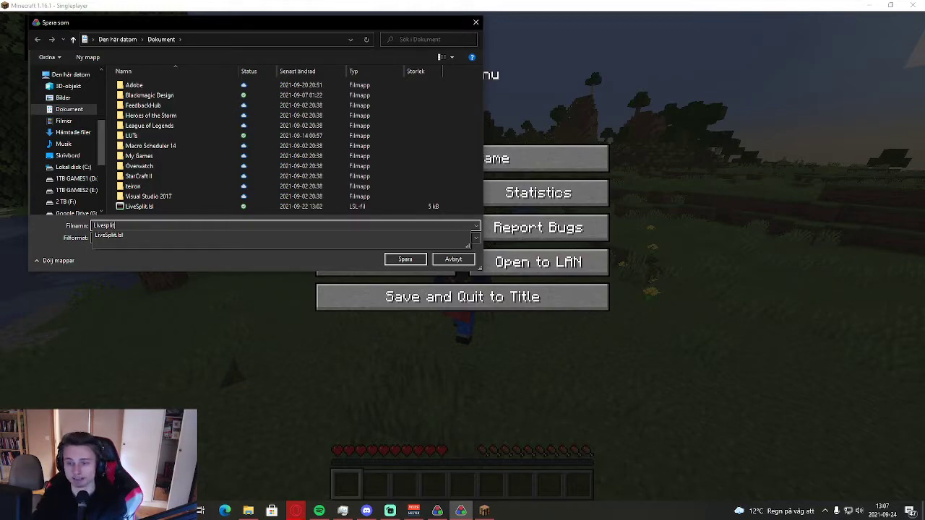
text(.lsl)
key(Return)
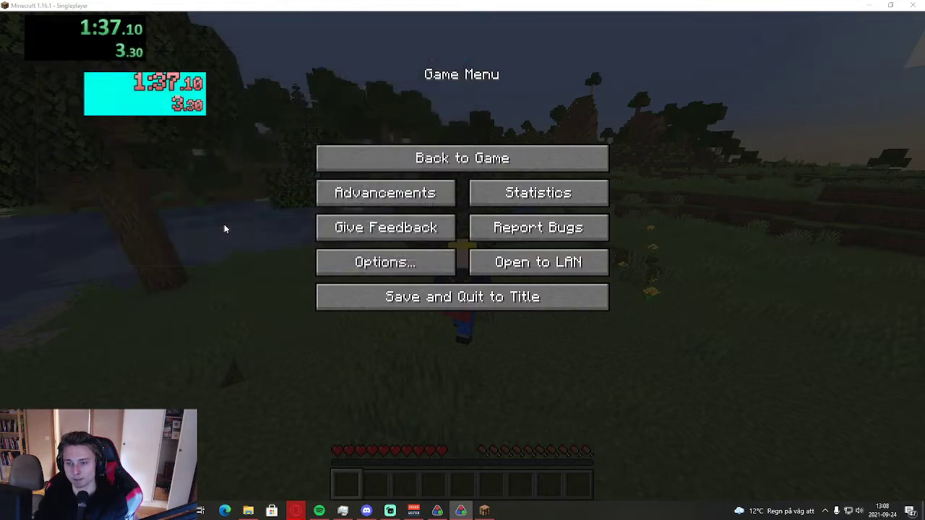
Exit the black LiveSplit timer without saving its splits
right_click(85, 34)
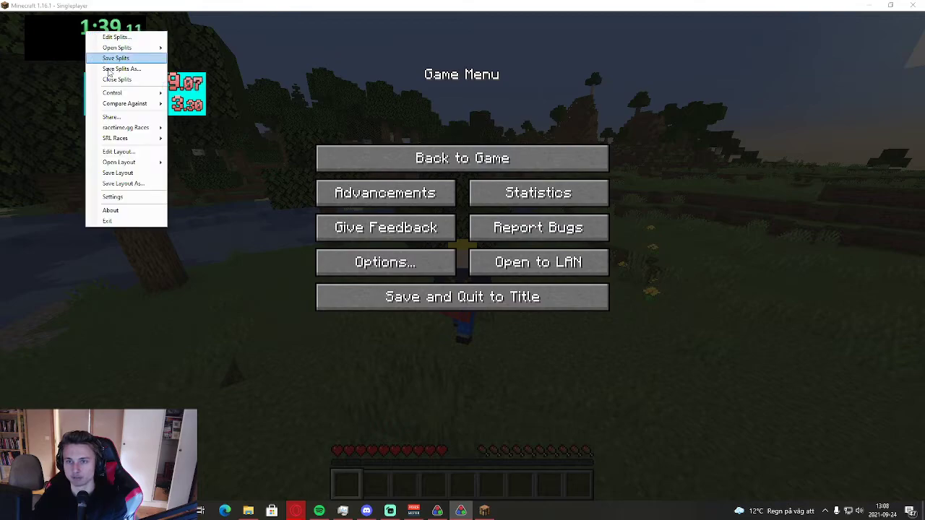
click(101, 223)
click(483, 290)
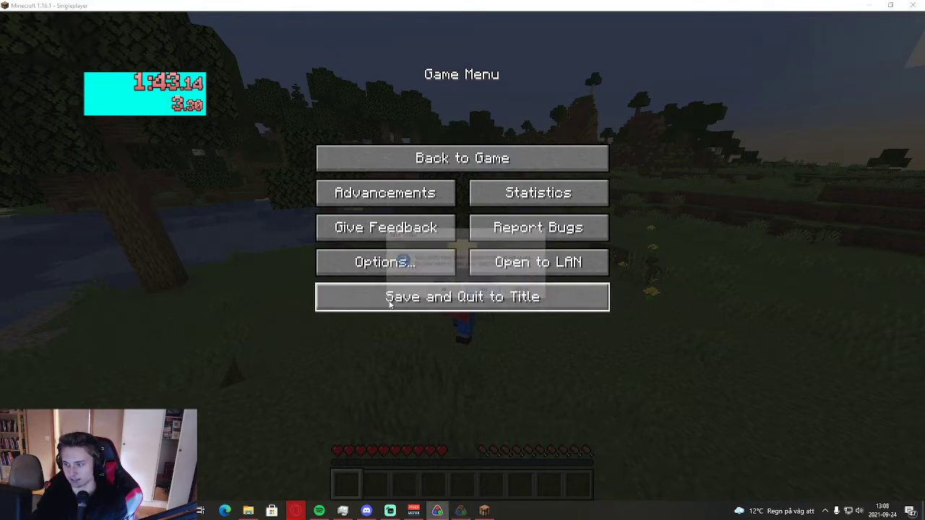
Launch a new timer from LiveSplit.exe in the LiveSplit_1.8.16 folder and move it over the left part of the cyan timer
click(248, 511)
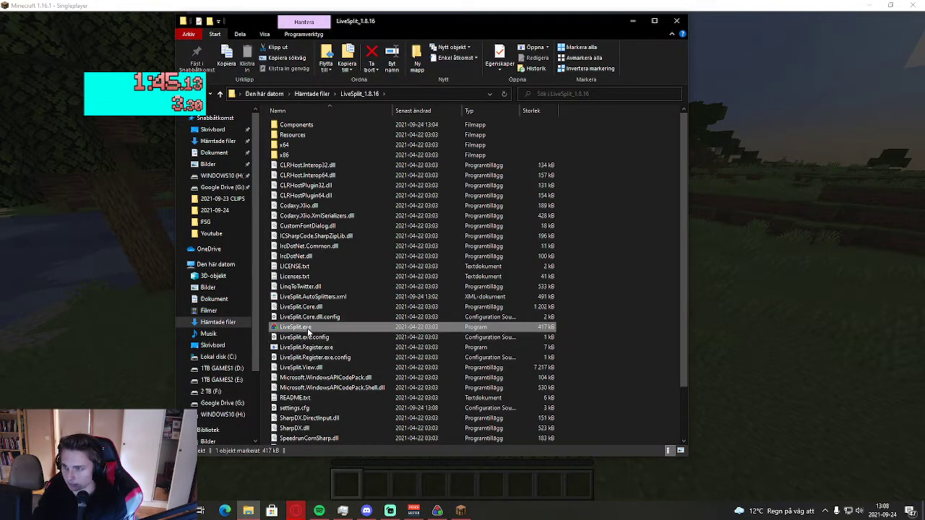
double_click(307, 328)
drag(128, 51, 271, 99)
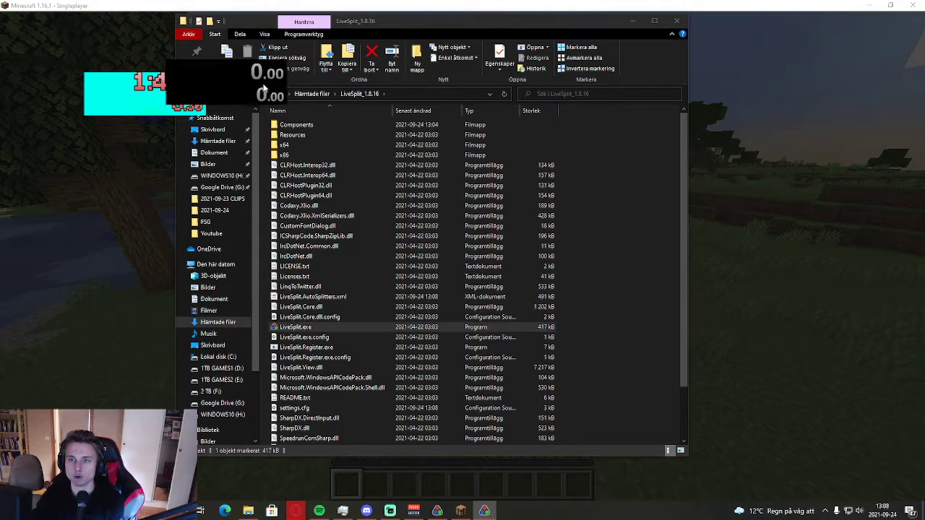
right_click(249, 88)
click(217, 81)
drag(216, 86, 200, 83)
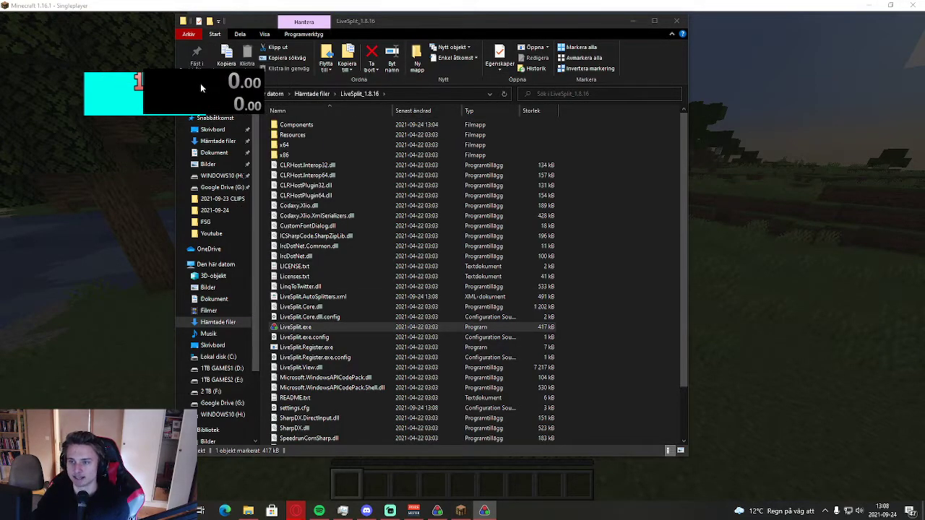
right_click(230, 78)
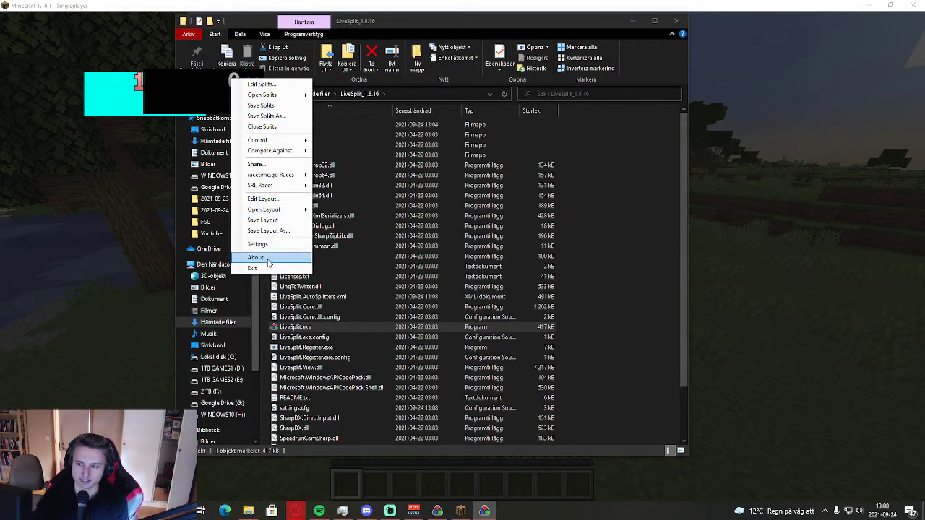
mouse_move(263, 216)
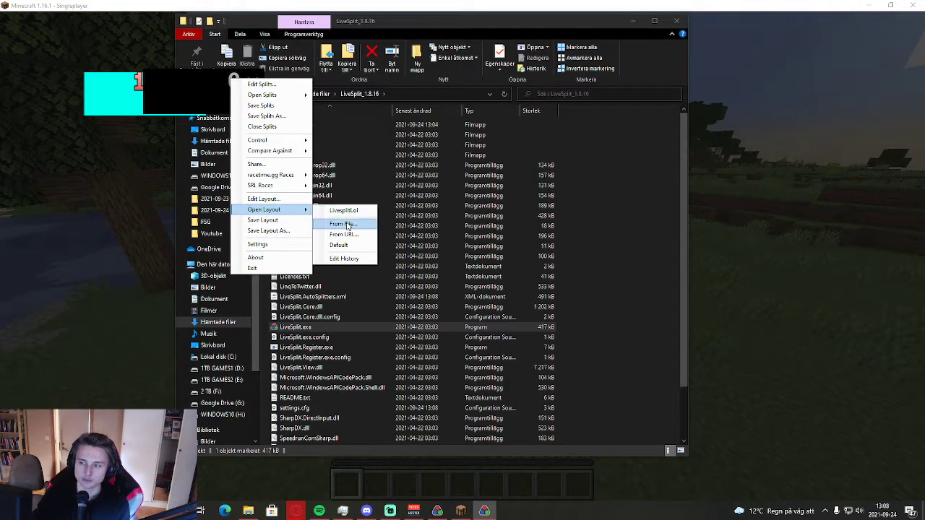
click(185, 78)
drag(185, 79, 78, 90)
Load the layout file LivesplitLol.lsl from the Documents folder into the black timer and place the timer below the cyan one
right_click(78, 90)
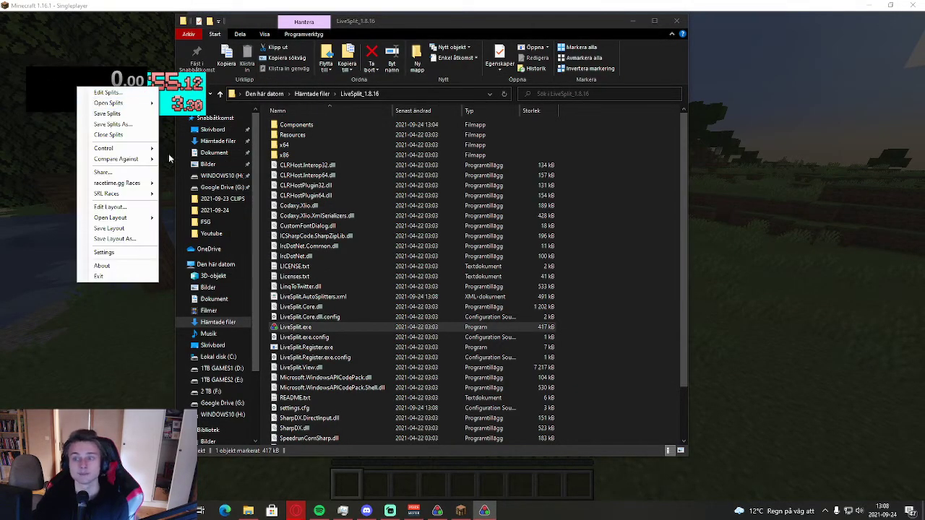
click(114, 201)
right_click(114, 95)
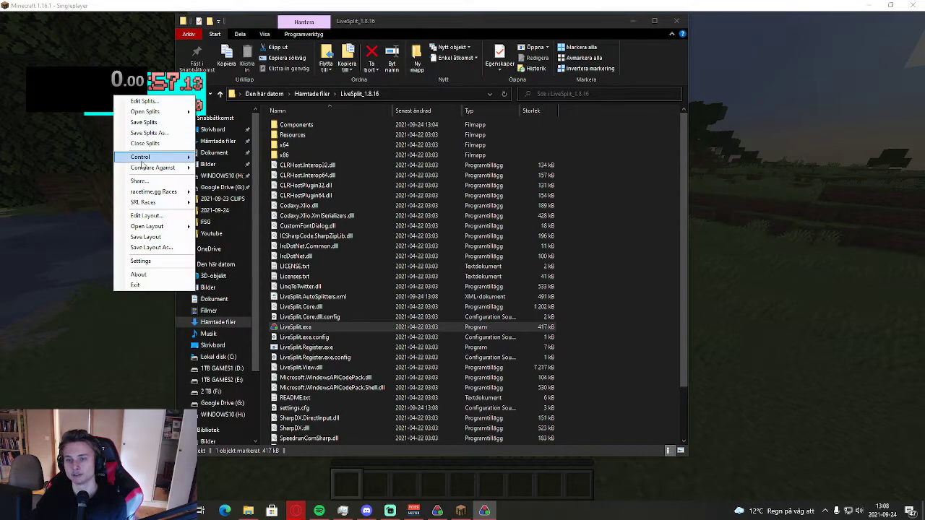
mouse_move(167, 225)
click(234, 242)
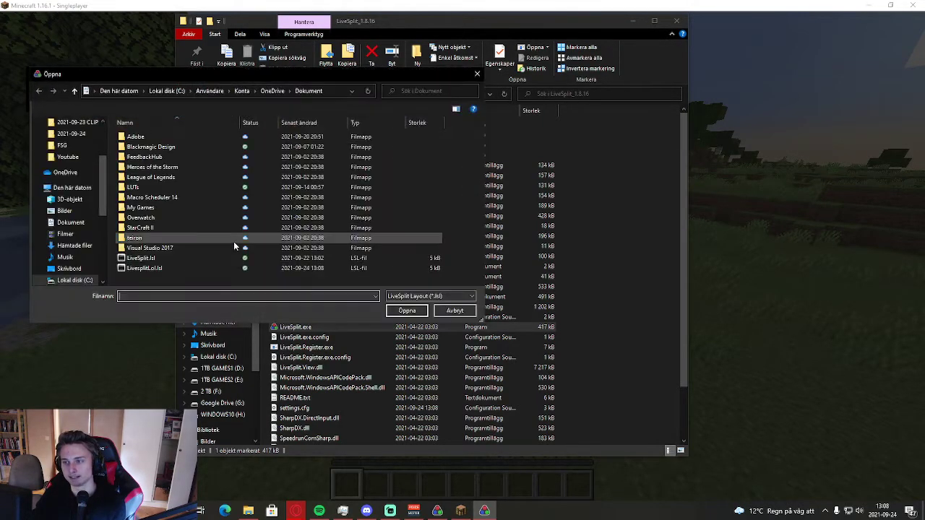
double_click(165, 266)
drag(99, 101, 168, 188)
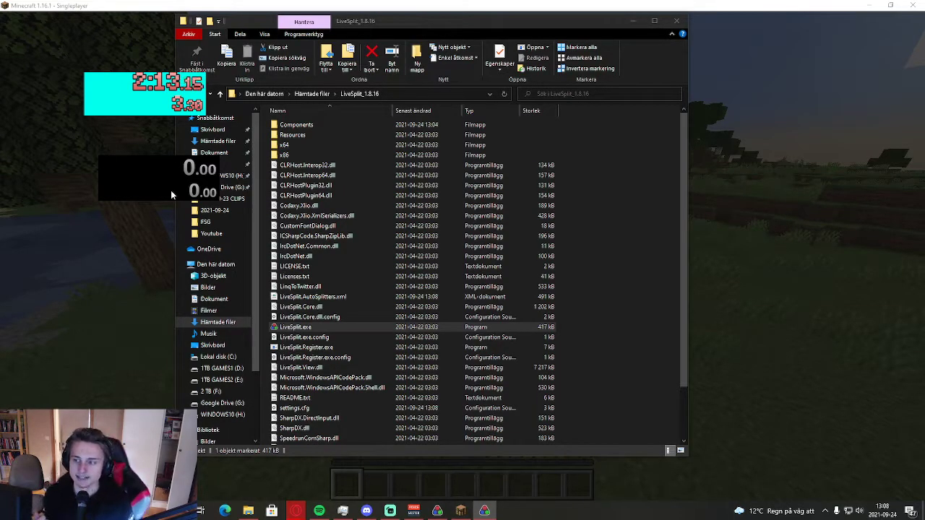
Switch back to the Minecraft window and clear the cyan timer from the game view
click(826, 170)
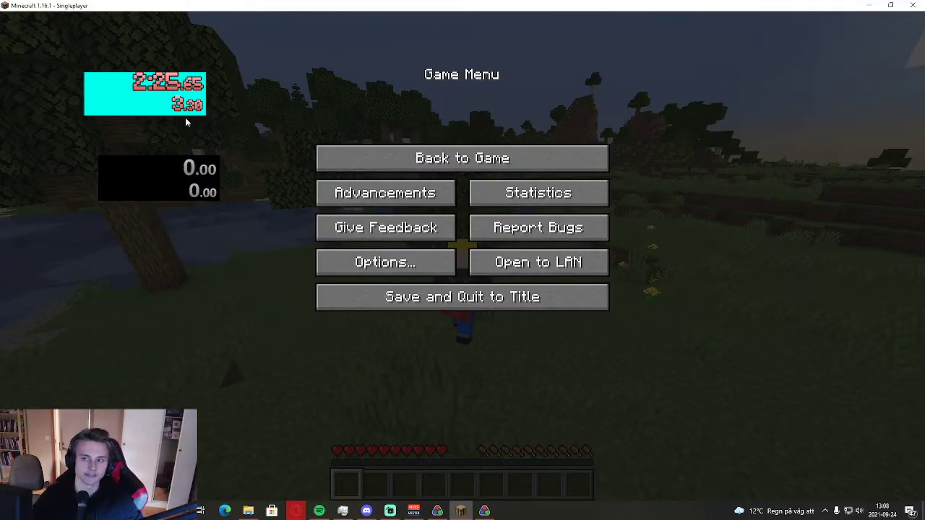
click(185, 117)
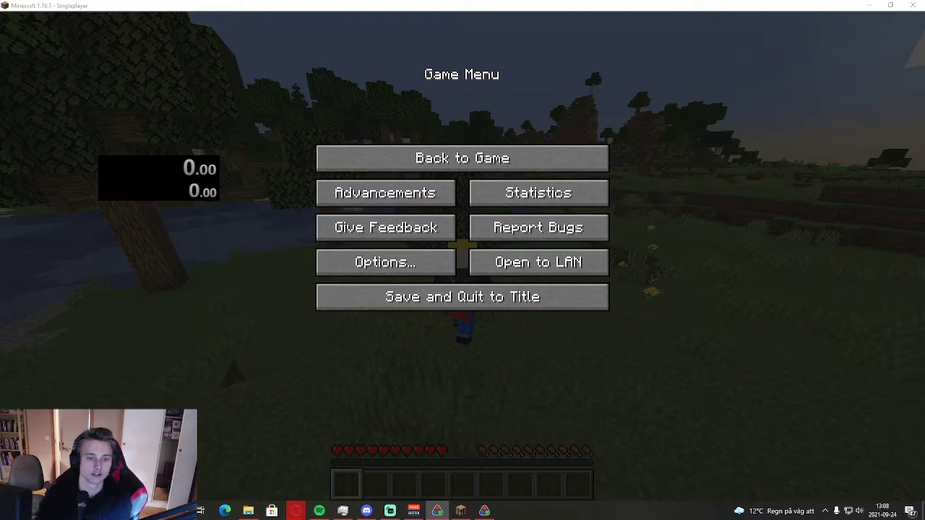